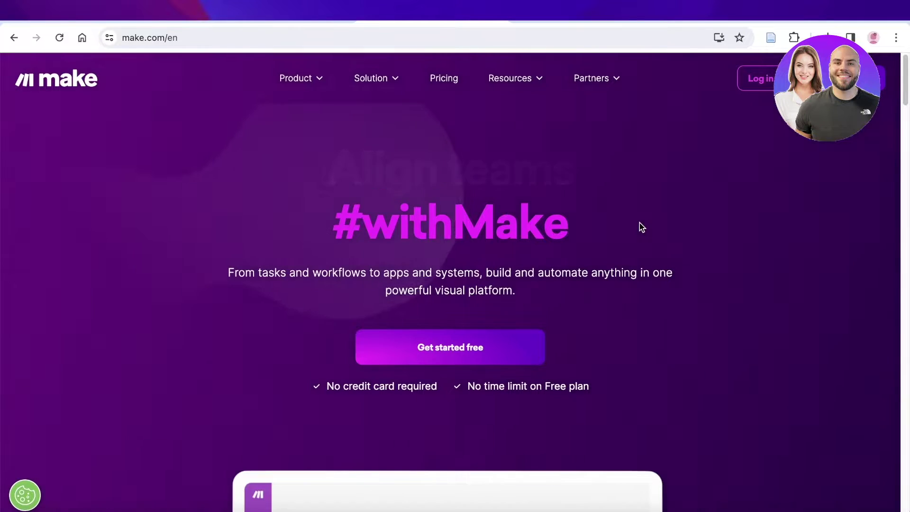
- Scroll through the Make homepage to look over its content
{"action": "scroll", "coordinate": [615, 233], "scroll_direction": "down", "scroll_amount": 3}
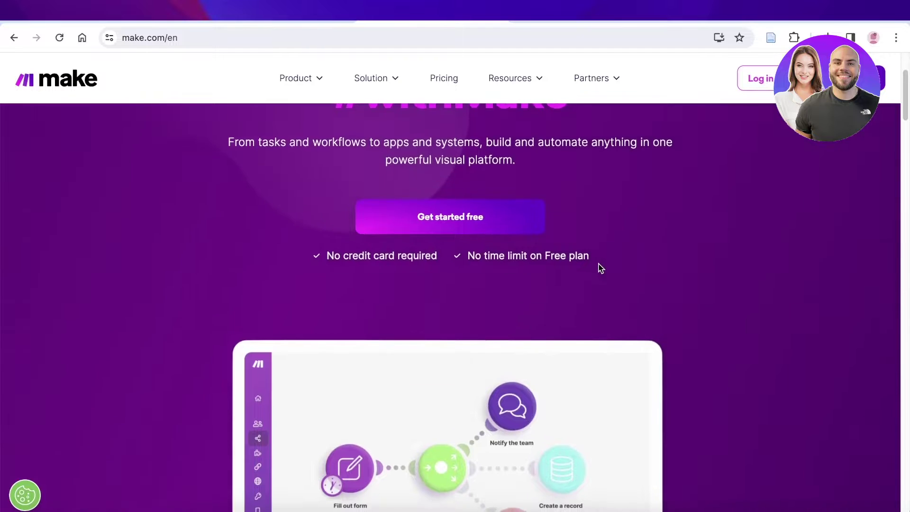
{"action": "scroll", "coordinate": [598, 265], "scroll_direction": "down", "scroll_amount": 5}
{"action": "scroll", "coordinate": [599, 267], "scroll_direction": "up", "scroll_amount": 1}
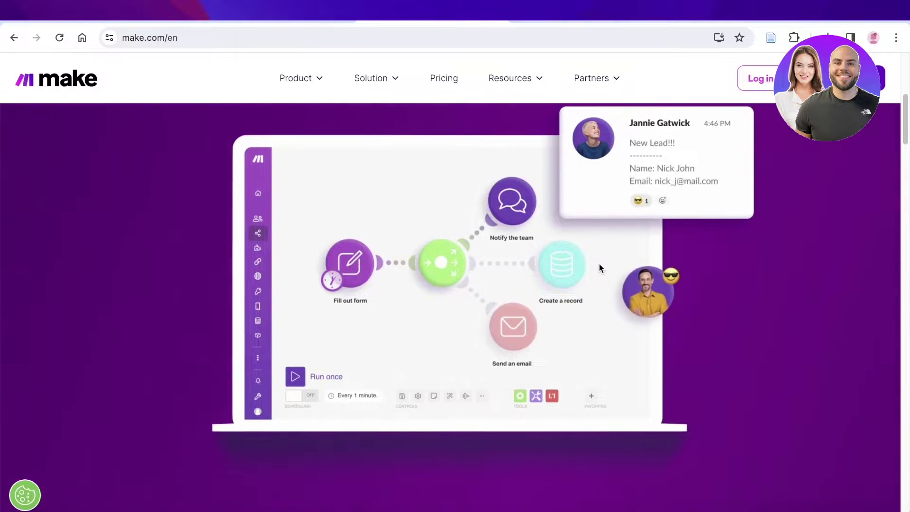
{"action": "scroll", "coordinate": [599, 268], "scroll_direction": "up", "scroll_amount": 4}
{"action": "scroll", "coordinate": [704, 307], "scroll_direction": "up", "scroll_amount": 2}
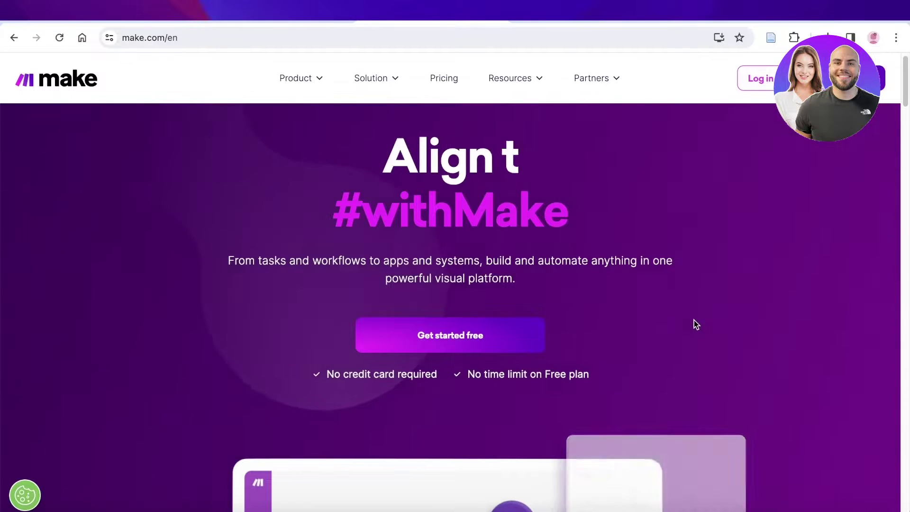
{"action": "scroll", "coordinate": [695, 320], "scroll_direction": "down", "scroll_amount": 8}
{"action": "mouse_move", "coordinate": [301, 95]}
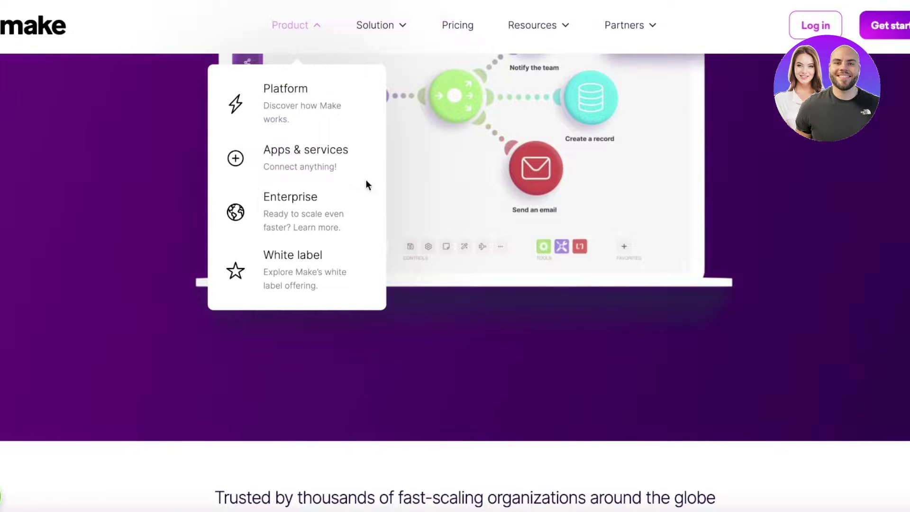
{"action": "scroll", "coordinate": [771, 169], "scroll_direction": "down", "scroll_amount": 7}
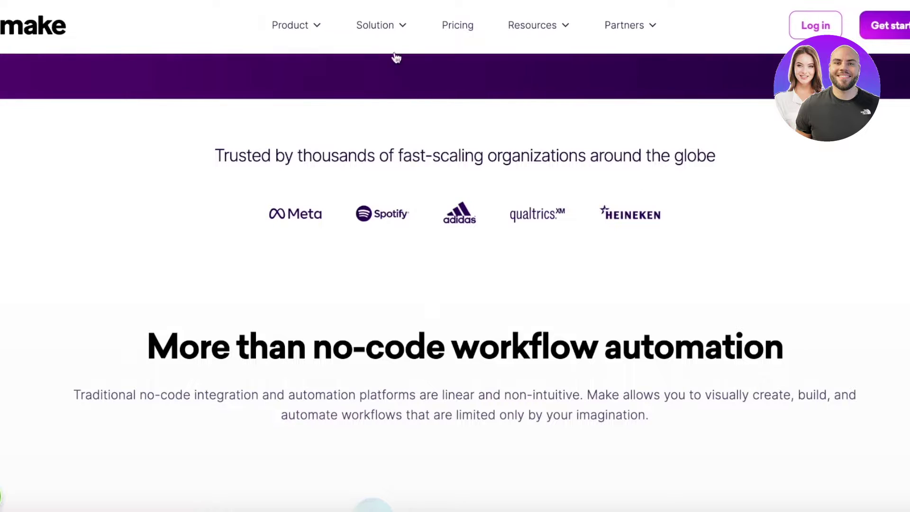
{"action": "mouse_move", "coordinate": [378, 37]}
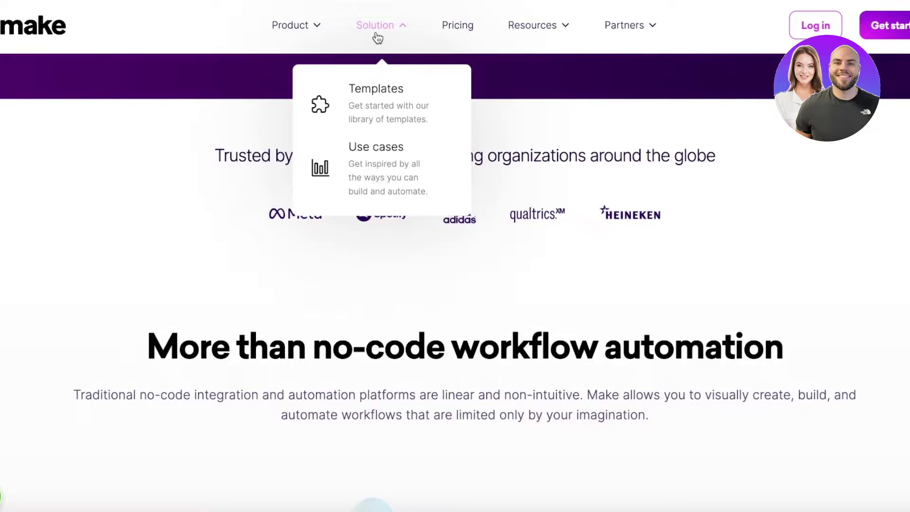
- View Make's use-cases page, then return to the homepage
{"action": "left_click", "coordinate": [409, 152]}
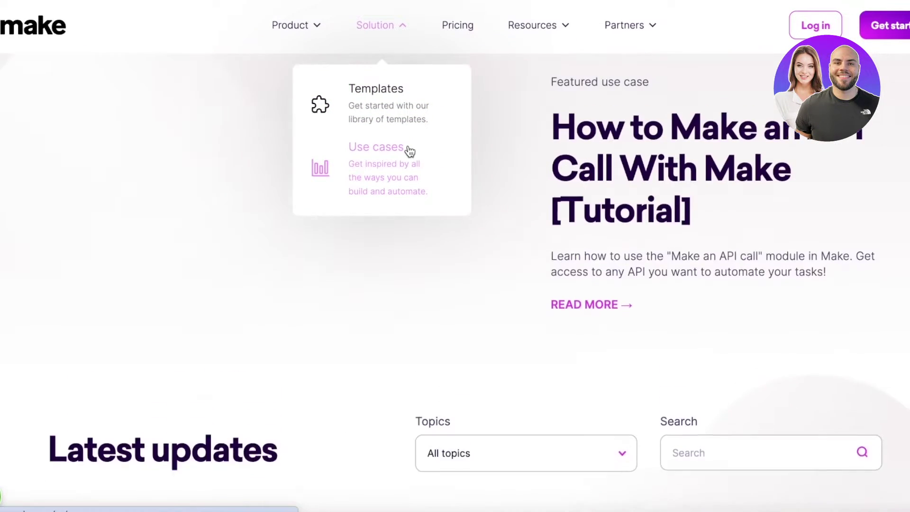
{"action": "scroll", "coordinate": [472, 151], "scroll_direction": "down", "scroll_amount": 7}
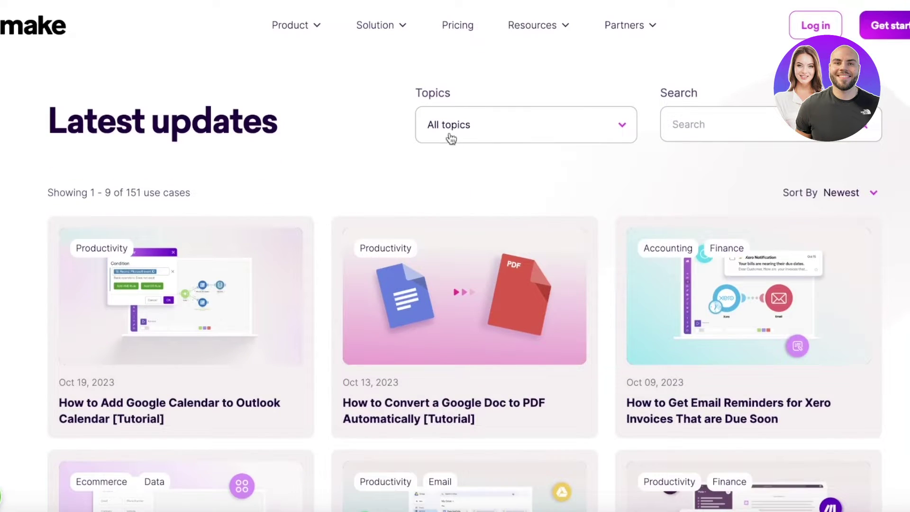
{"action": "scroll", "coordinate": [451, 143], "scroll_direction": "up", "scroll_amount": 7}
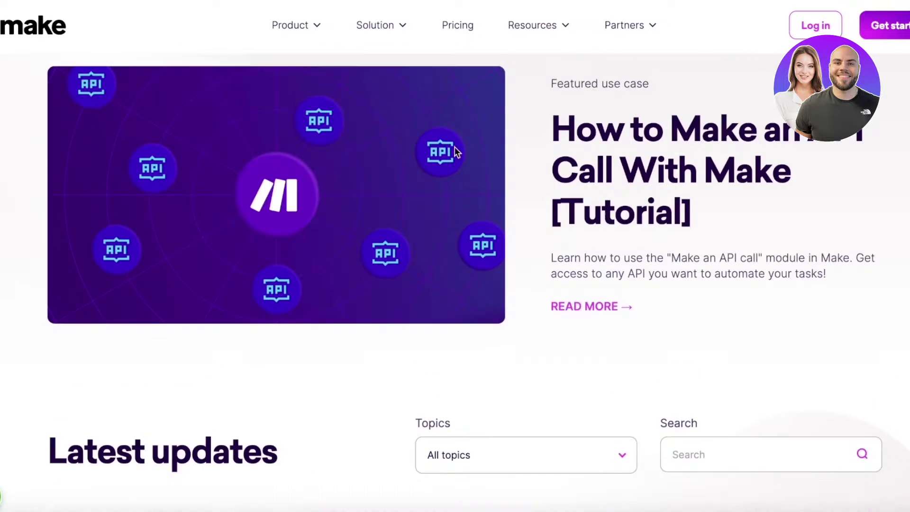
{"action": "left_click", "coordinate": [3, 34]}
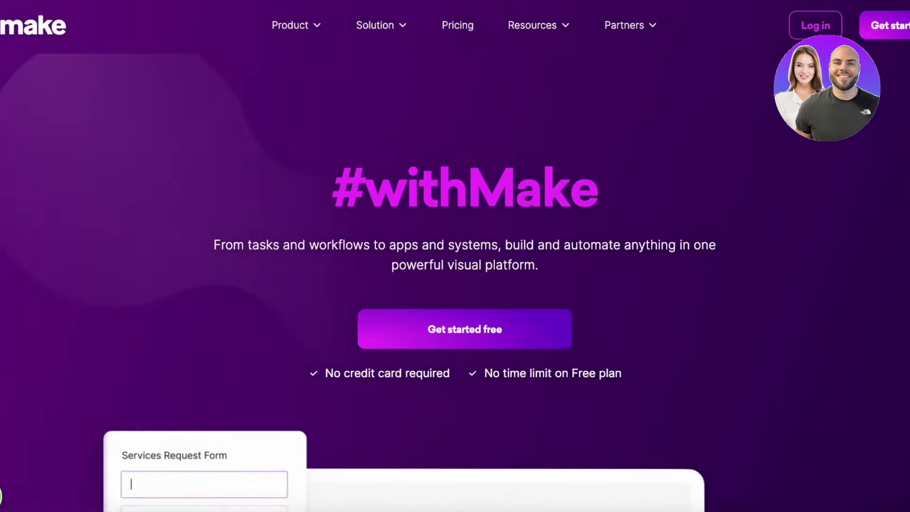
- Start a free Make account, entering the full name, e-mail address and a password
{"action": "left_click", "coordinate": [887, 23]}
{"action": "left_click", "coordinate": [264, 152]}
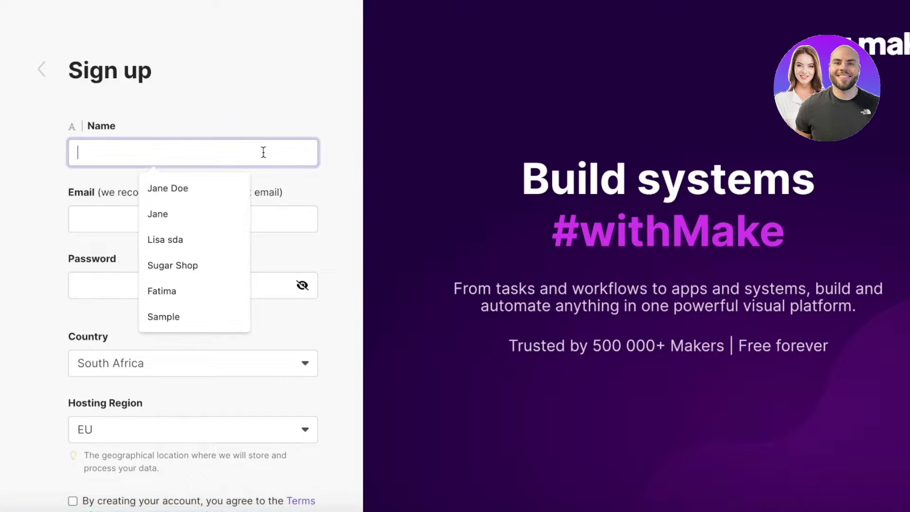
{"action": "left_click", "coordinate": [227, 185]}
{"action": "left_click", "coordinate": [219, 211]}
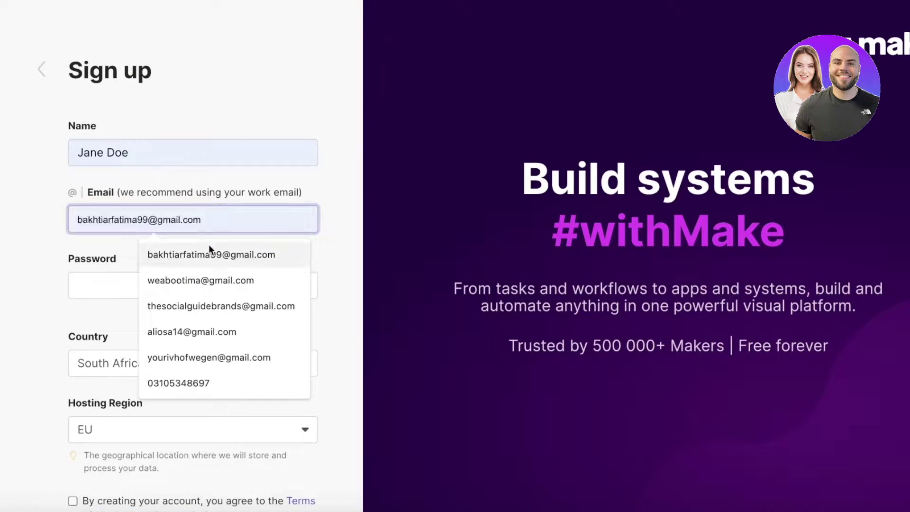
{"action": "left_click", "coordinate": [206, 277]}
{"action": "left_click", "coordinate": [179, 290]}
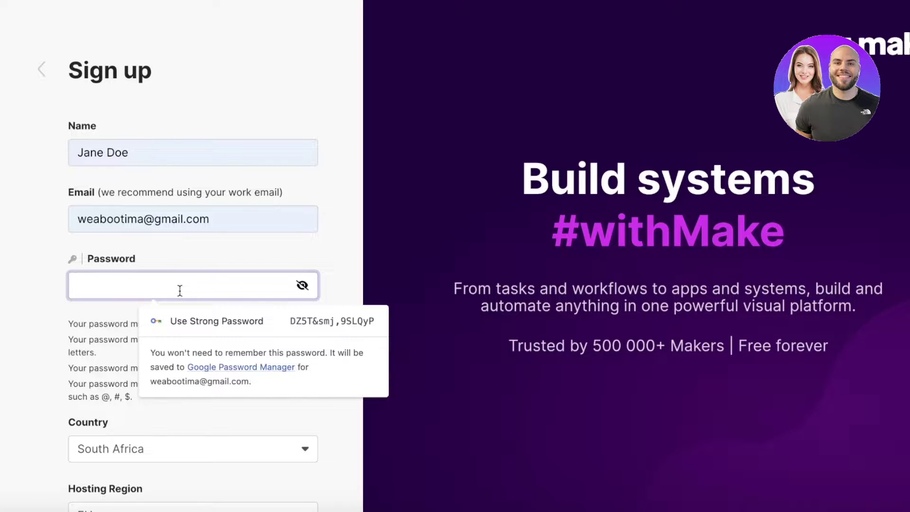
{"action": "type", "text": "Passw0rd!"}
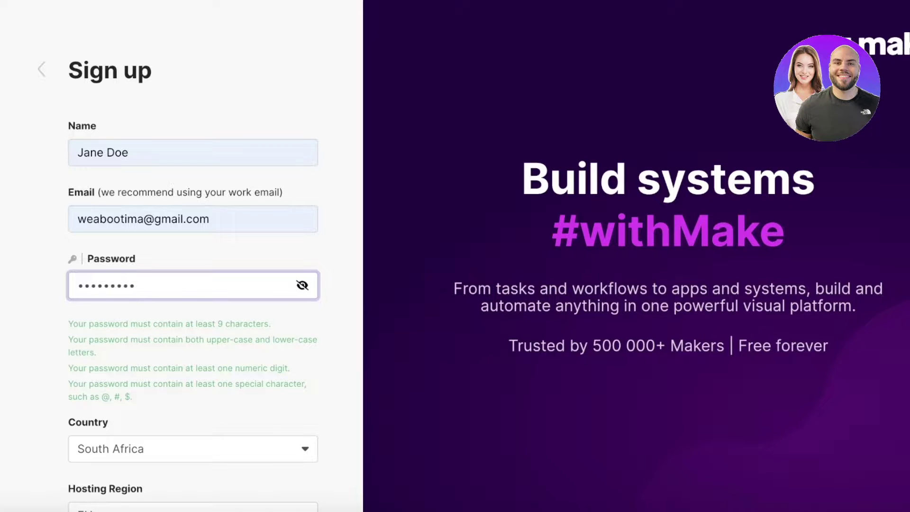
{"action": "scroll", "coordinate": [250, 378], "scroll_direction": "down", "scroll_amount": 2}
- Set country to Pakistan, keep EU hosting, accept the Terms and submit the sign-up
{"action": "left_click", "coordinate": [203, 371]}
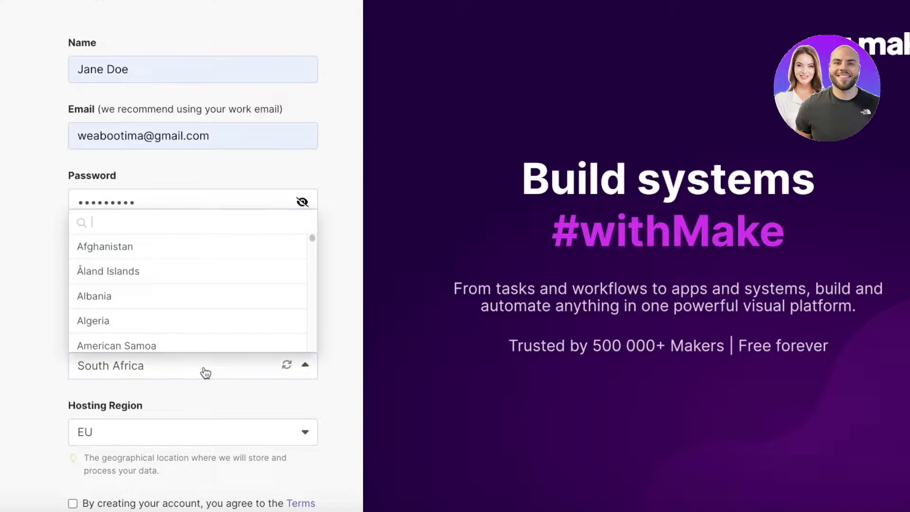
{"action": "type", "text": "pak"}
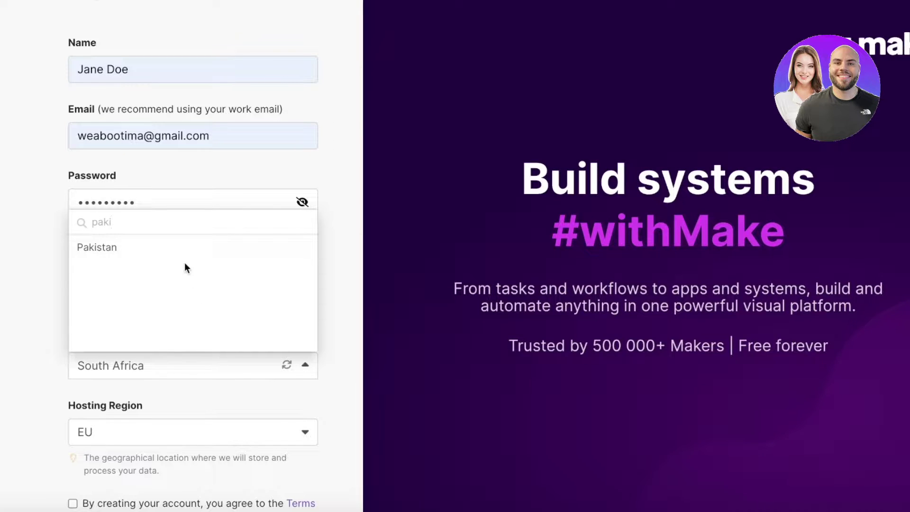
{"action": "type", "text": "i"}
{"action": "left_click", "coordinate": [187, 247]}
{"action": "scroll", "coordinate": [175, 294], "scroll_direction": "down", "scroll_amount": 8}
{"action": "scroll", "coordinate": [125, 113], "scroll_direction": "up", "scroll_amount": 1}
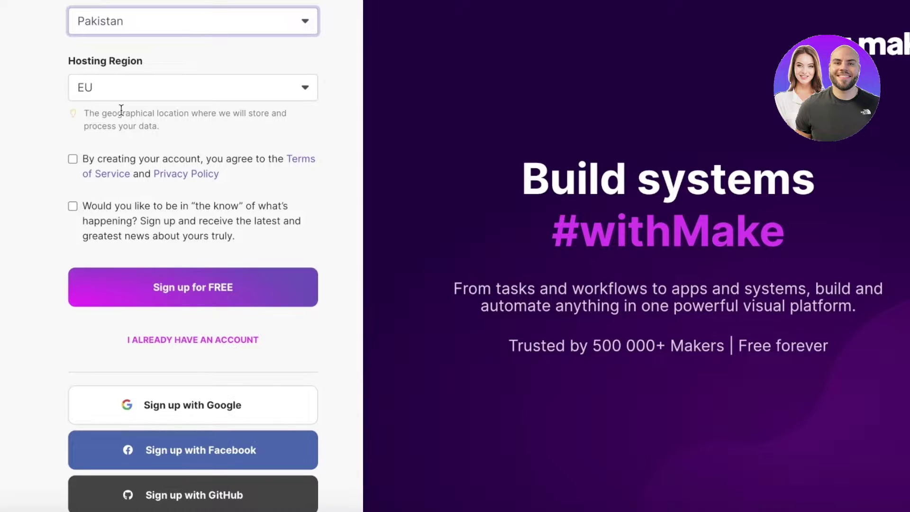
{"action": "left_click", "coordinate": [104, 99]}
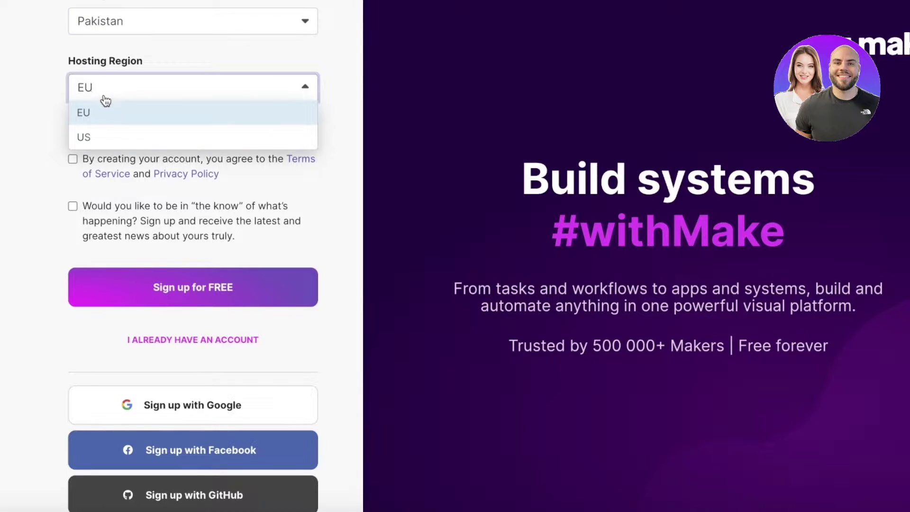
{"action": "left_click", "coordinate": [118, 94]}
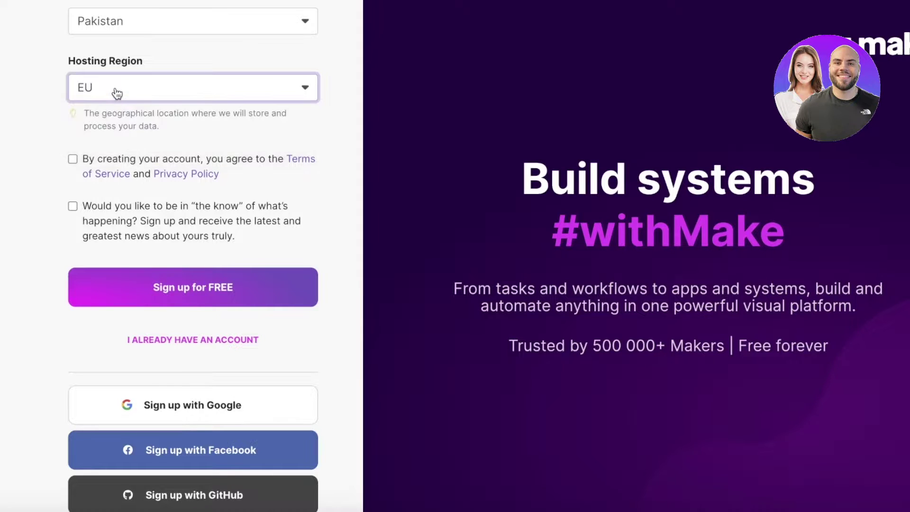
{"action": "left_click", "coordinate": [73, 160]}
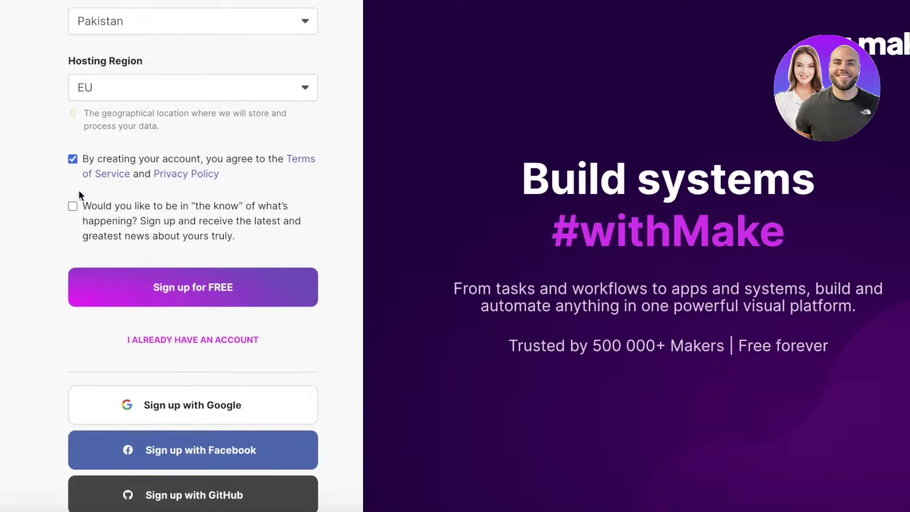
{"action": "left_click", "coordinate": [134, 288]}
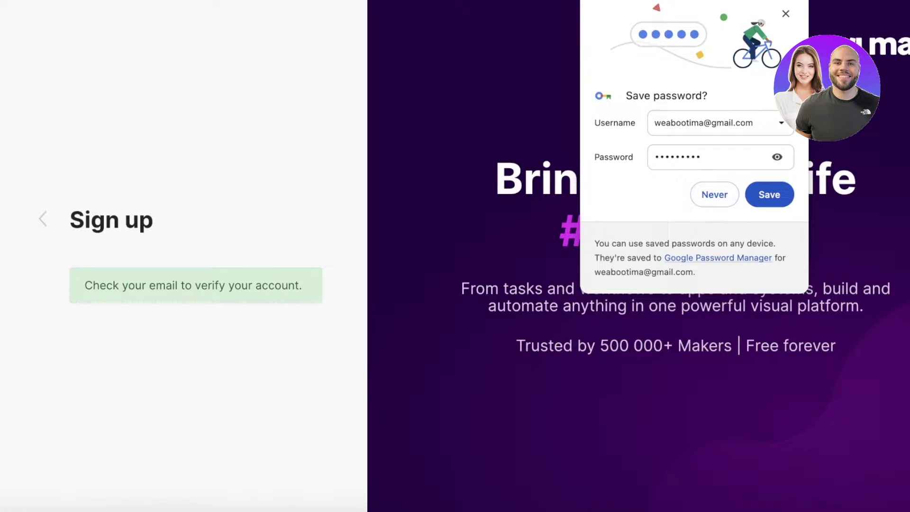
{"action": "key", "text": "ctrl+t"}
- In Gmail, open 'Verify your email on Make' and confirm the e-mail address
{"action": "type", "text": "g"}
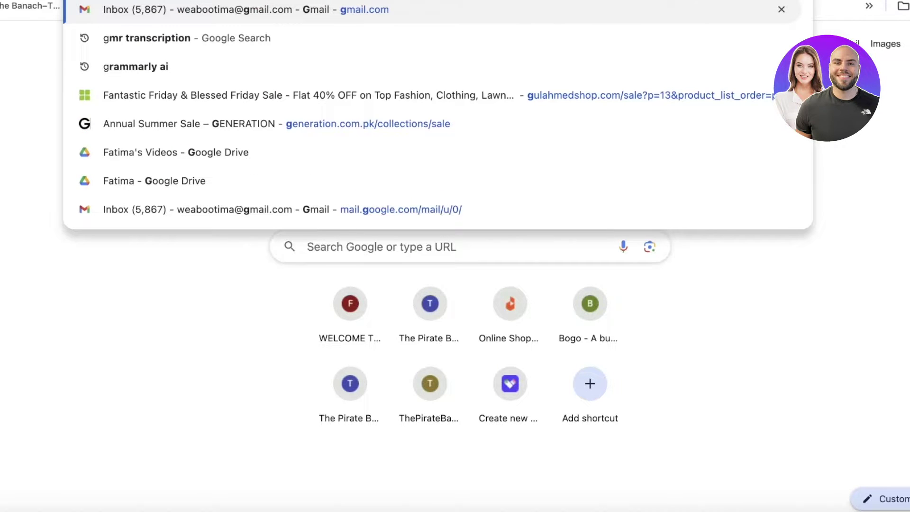
{"action": "key", "text": "Return"}
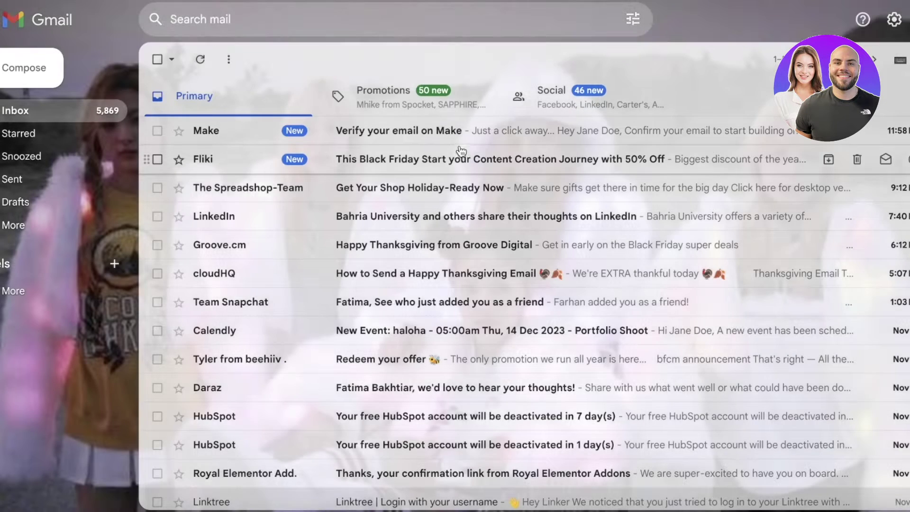
{"action": "left_click", "coordinate": [454, 131]}
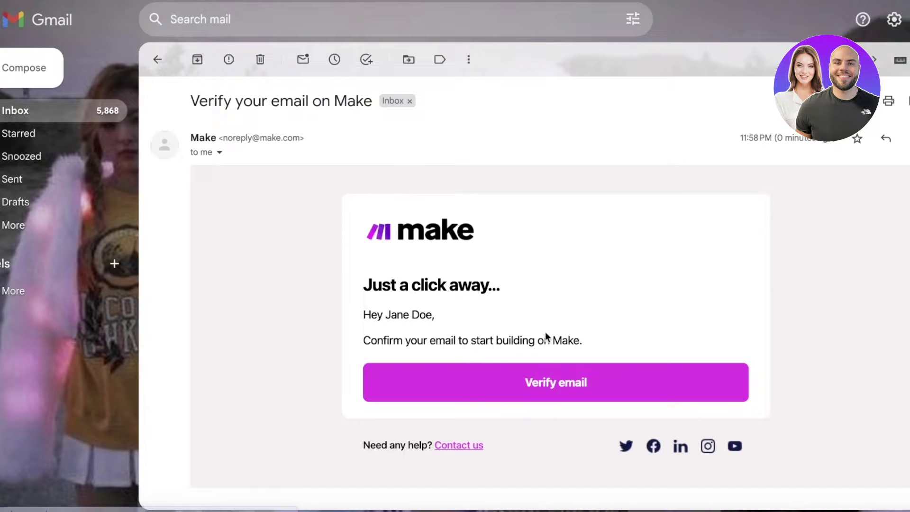
{"action": "left_click", "coordinate": [537, 396]}
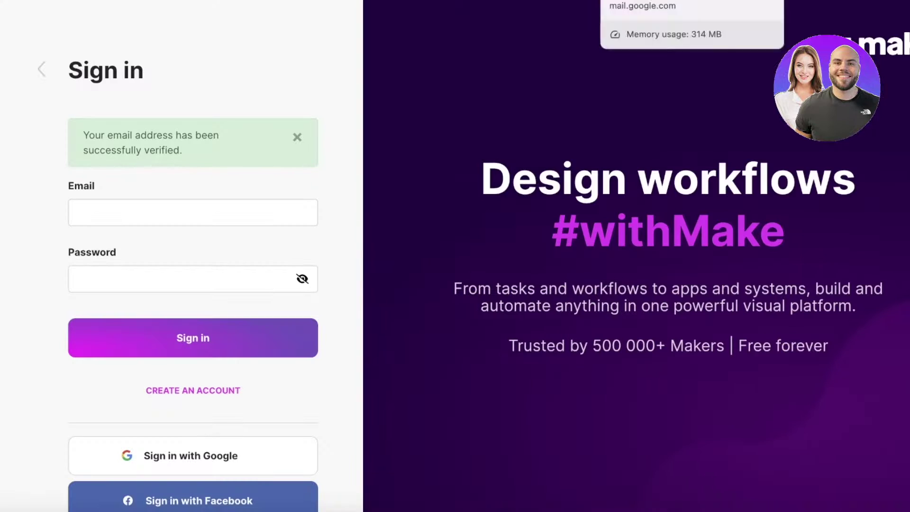
- Sign in to Make with the saved e-mail and password, declining to save the password
{"action": "left_click", "coordinate": [169, 205]}
{"action": "left_click", "coordinate": [180, 274]}
{"action": "left_click", "coordinate": [182, 270]}
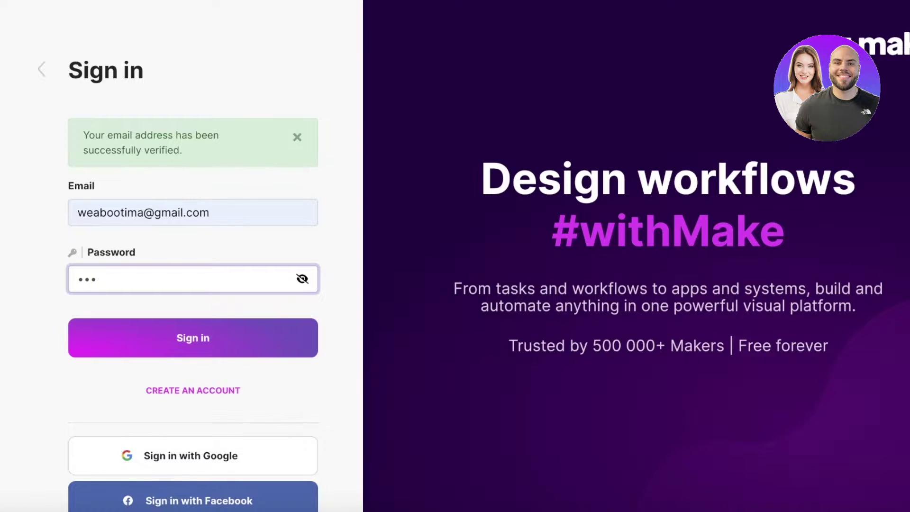
{"action": "type", "text": "•"}
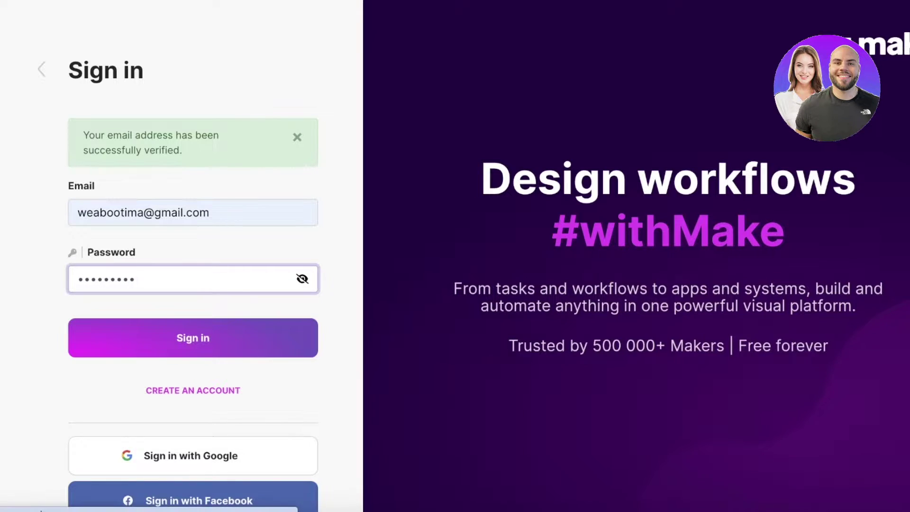
{"action": "key", "text": "Return"}
{"action": "left_click", "coordinate": [705, 201]}
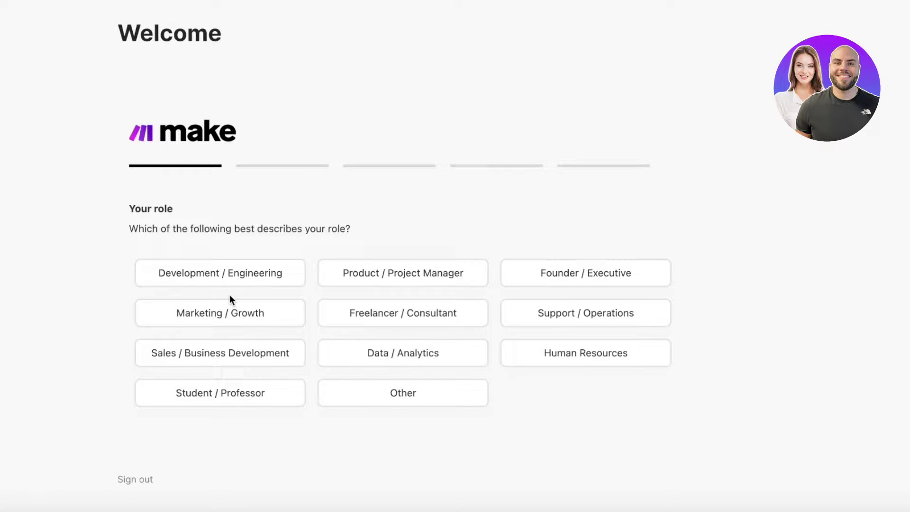
- Answer onboarding: Student / Professor, Project Management, no automation experience, found via YouTube
{"action": "left_click", "coordinate": [244, 393]}
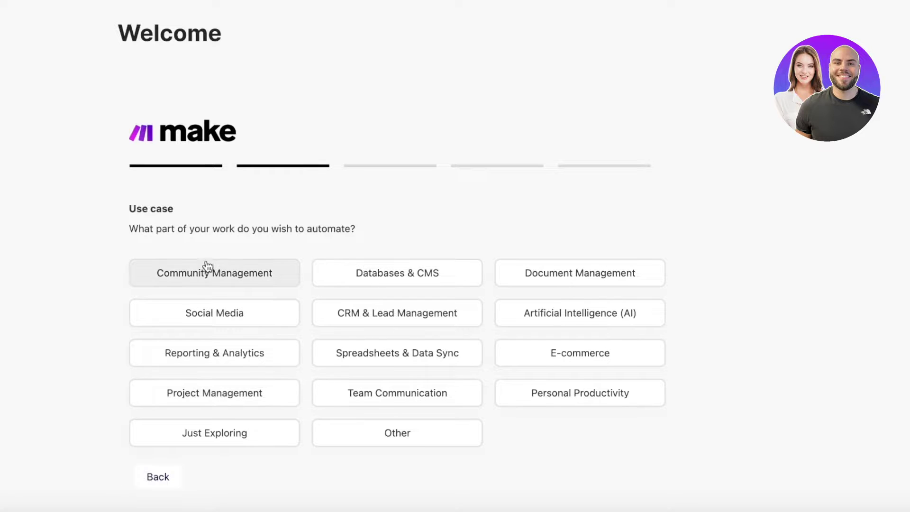
{"action": "left_click", "coordinate": [246, 405]}
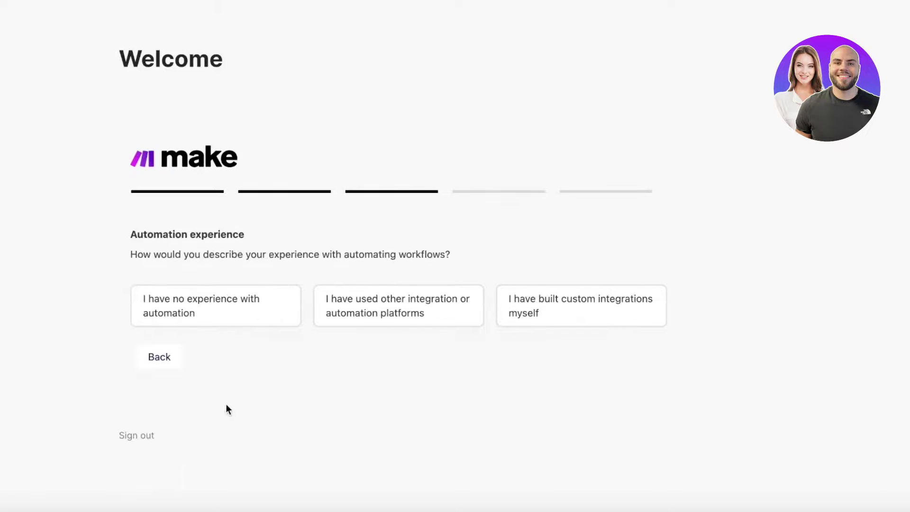
{"action": "left_click", "coordinate": [175, 326]}
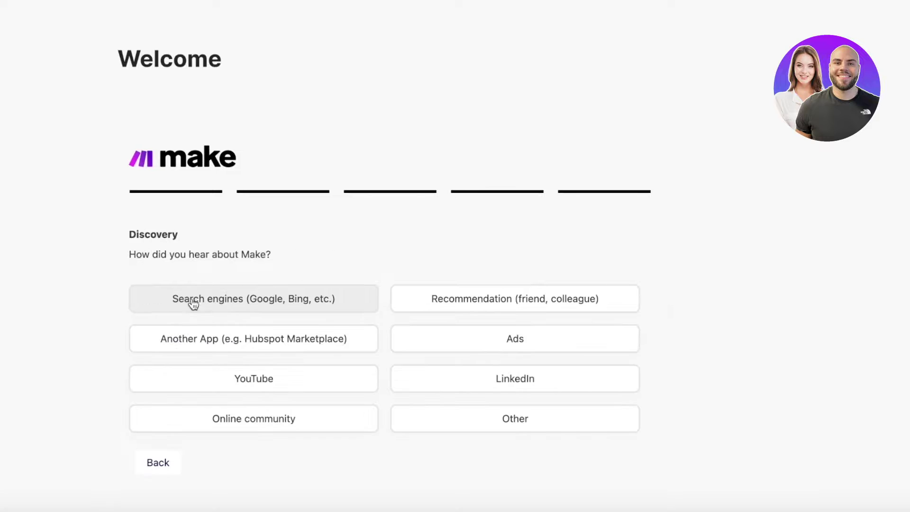
{"action": "left_click", "coordinate": [256, 377]}
{"action": "left_click", "coordinate": [188, 294]}
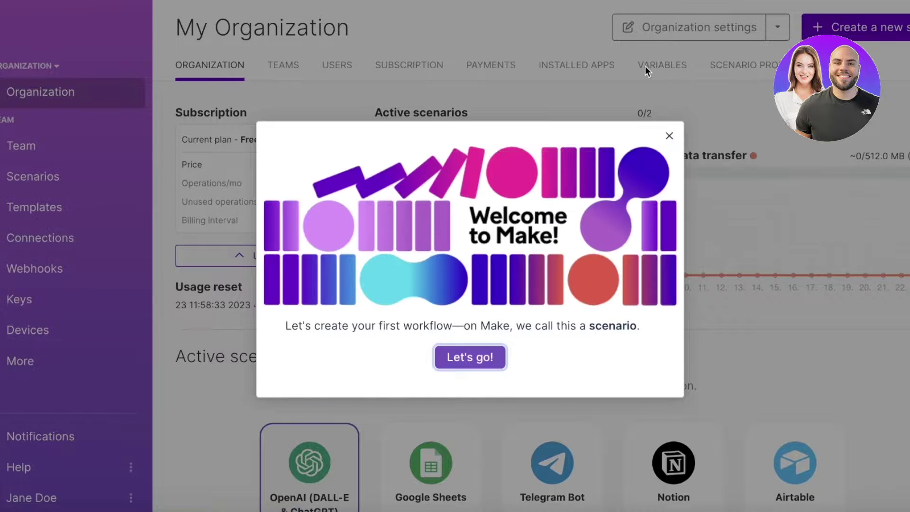
- Finish the welcome tour, glance at organization settings, and start a new scenario
{"action": "left_click", "coordinate": [470, 357]}
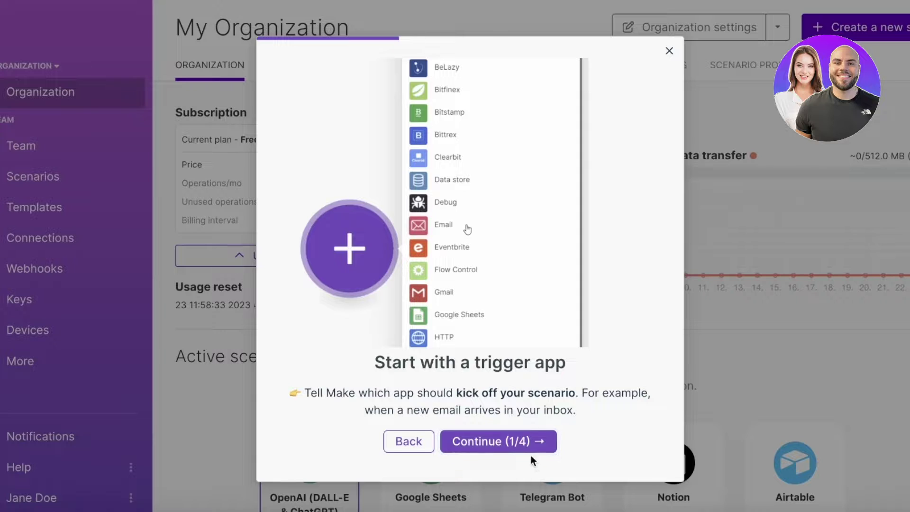
{"action": "left_click", "coordinate": [521, 441]}
{"action": "left_click", "coordinate": [522, 442]}
{"action": "left_click", "coordinate": [522, 441]}
{"action": "left_click", "coordinate": [518, 441]}
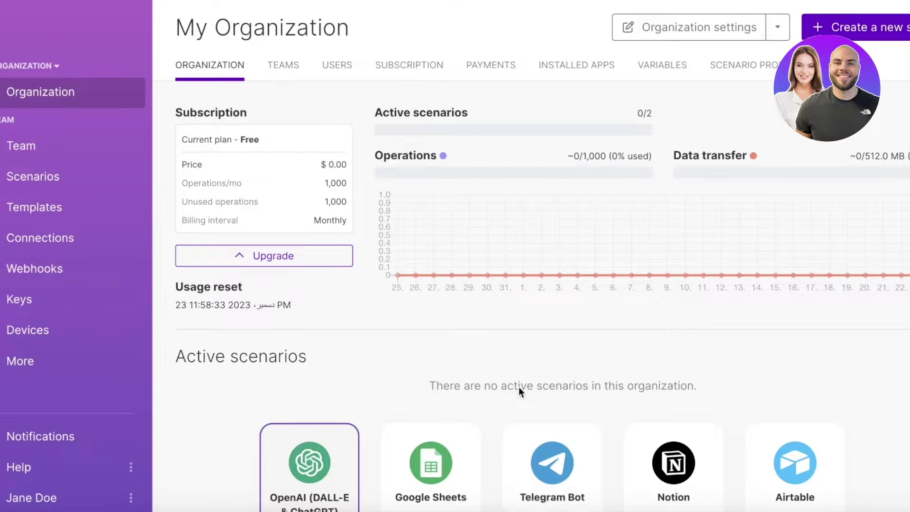
{"action": "left_click", "coordinate": [733, 32]}
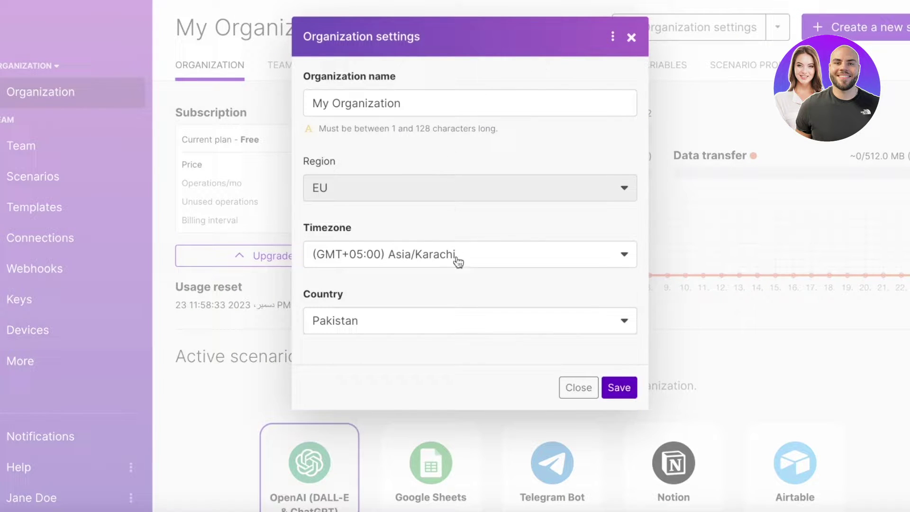
{"action": "left_click", "coordinate": [631, 37]}
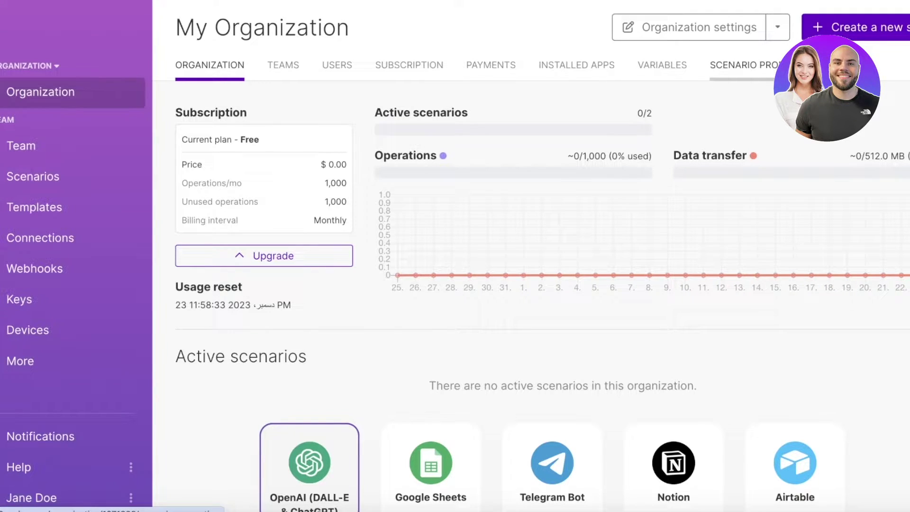
{"action": "left_click", "coordinate": [825, 27]}
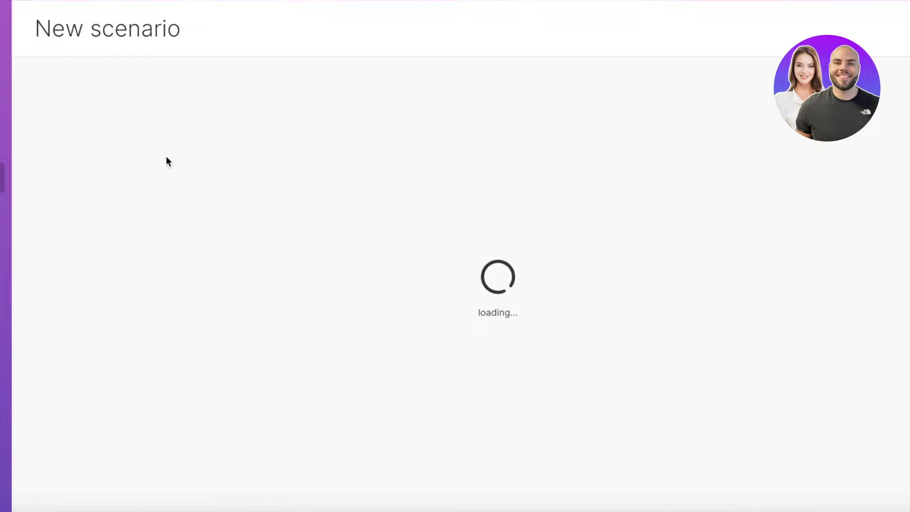
- Choose 019 sms as the first app of the new scenario
{"action": "left_click", "coordinate": [454, 209]}
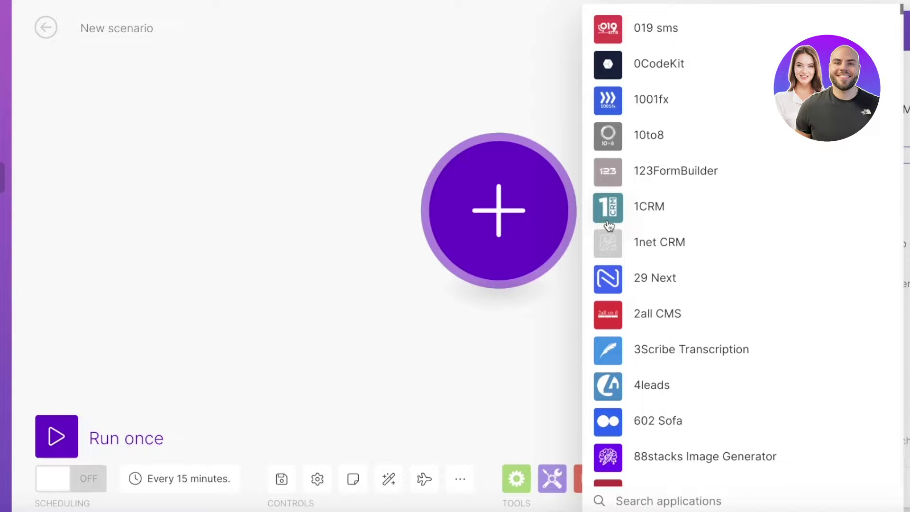
{"action": "scroll", "coordinate": [661, 98], "scroll_direction": "down", "scroll_amount": 12}
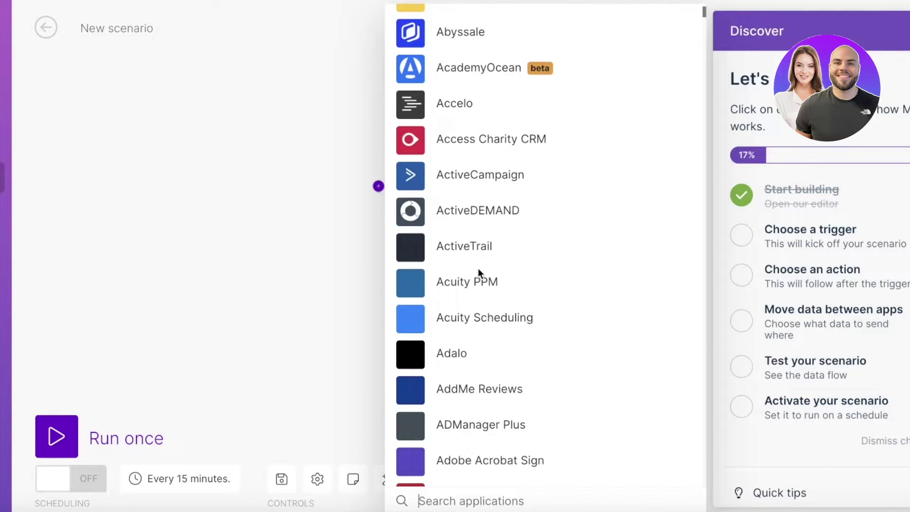
{"action": "scroll", "coordinate": [469, 265], "scroll_direction": "down", "scroll_amount": 3}
{"action": "scroll", "coordinate": [469, 248], "scroll_direction": "up", "scroll_amount": 15}
{"action": "left_click", "coordinate": [490, 30]}
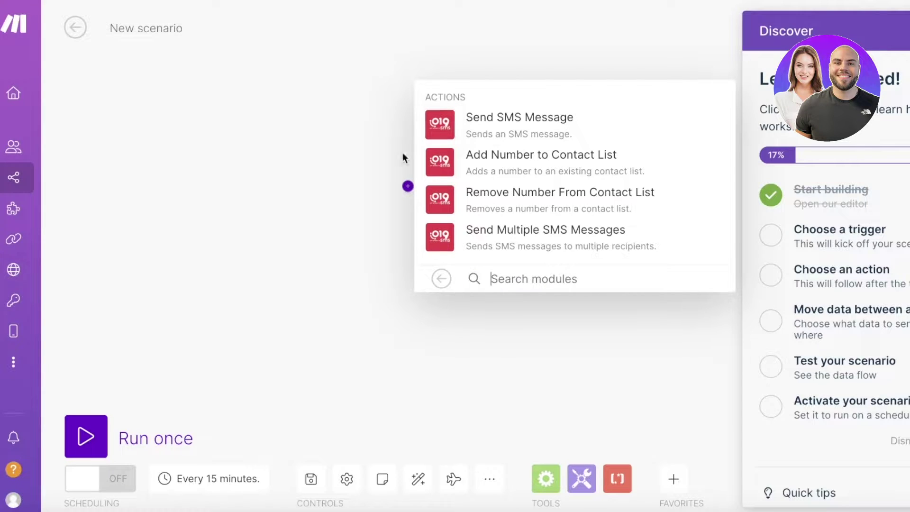
{"action": "mouse_move", "coordinate": [5, 150]}
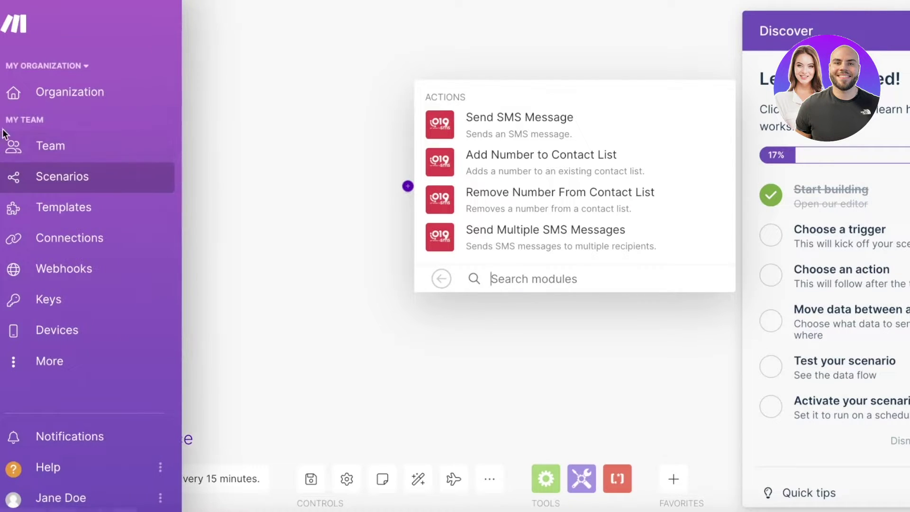
- Discard the unsaved scenario, open the My Team page and dismiss the onboarding checklist
{"action": "left_click", "coordinate": [28, 80]}
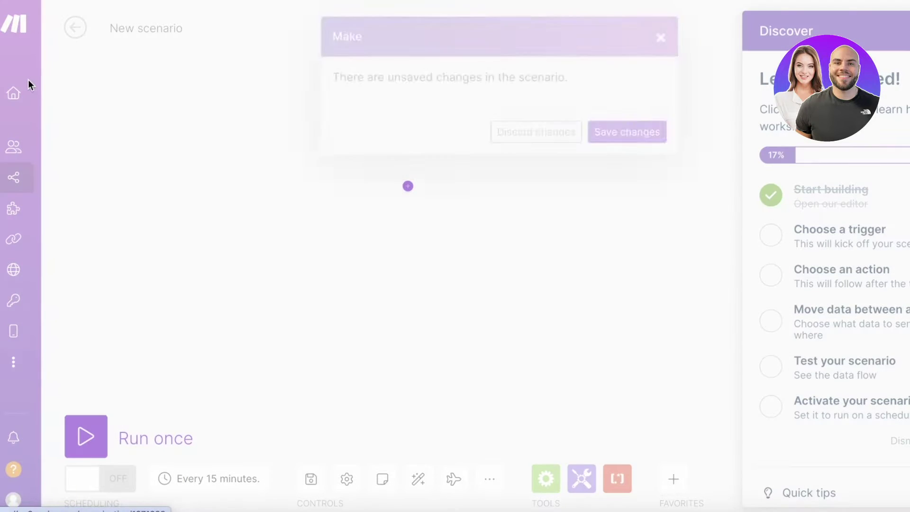
{"action": "left_click", "coordinate": [584, 134]}
{"action": "mouse_move", "coordinate": [58, 99]}
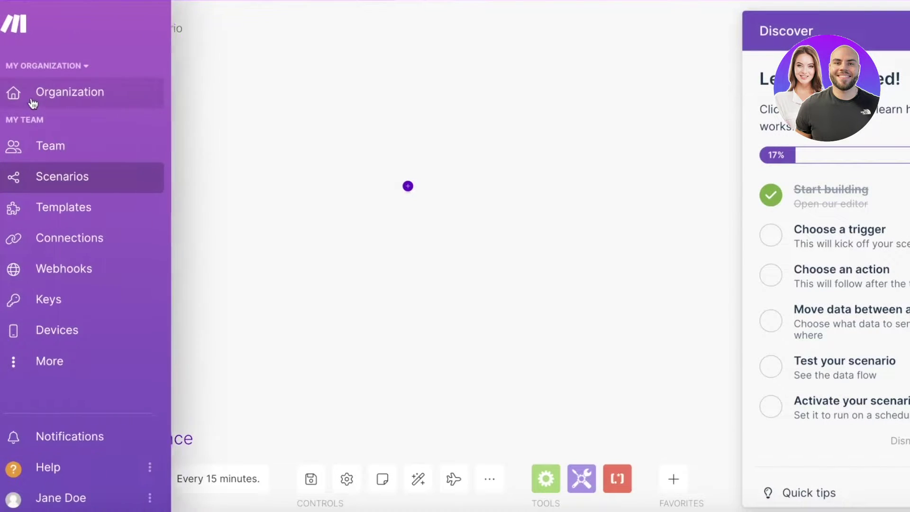
{"action": "left_click", "coordinate": [59, 67]}
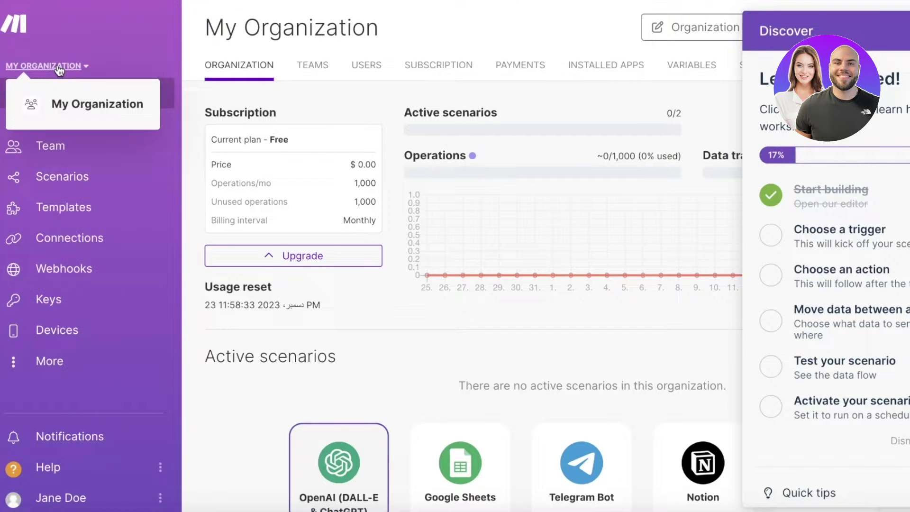
{"action": "left_click", "coordinate": [14, 151]}
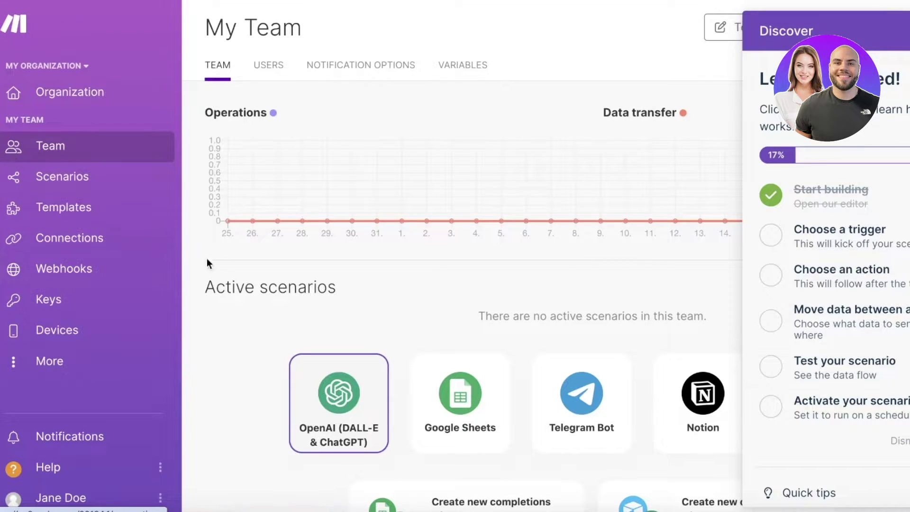
{"action": "scroll", "coordinate": [230, 261], "scroll_direction": "down", "scroll_amount": 3}
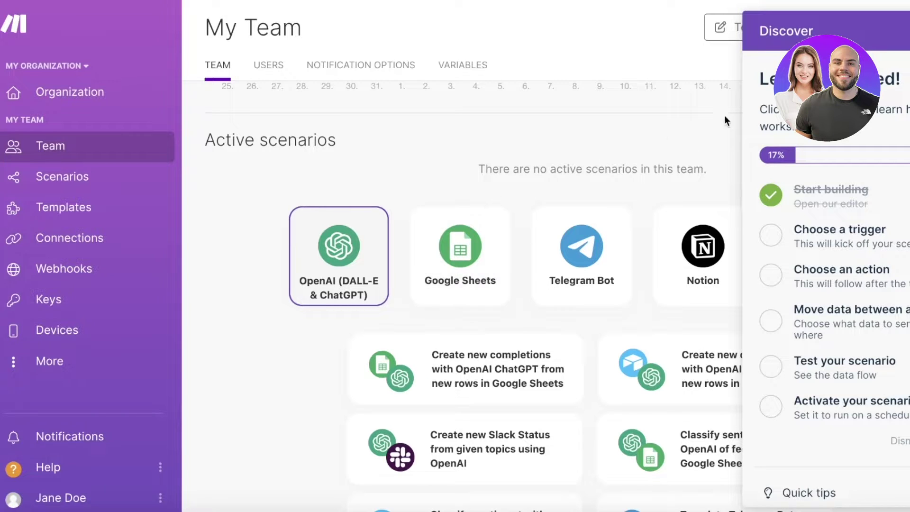
{"action": "key", "text": "Escape"}
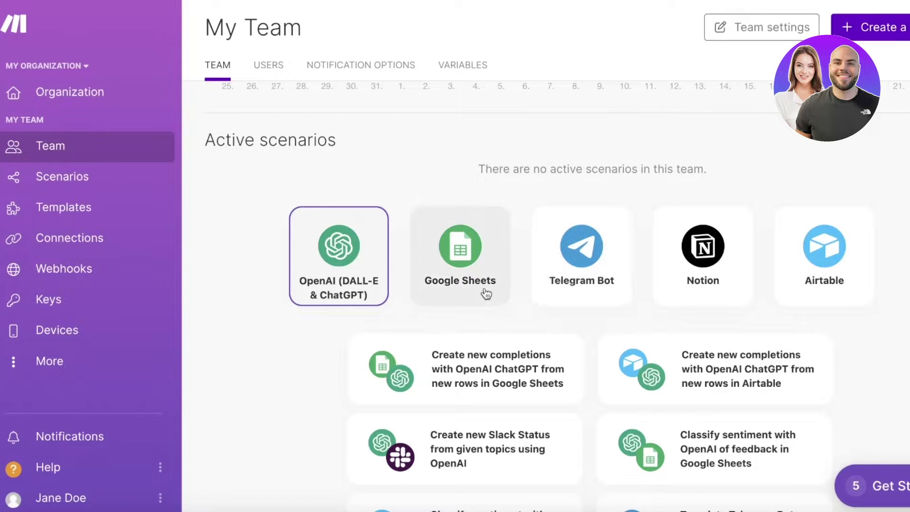
{"action": "scroll", "coordinate": [355, 274], "scroll_direction": "down", "scroll_amount": 3}
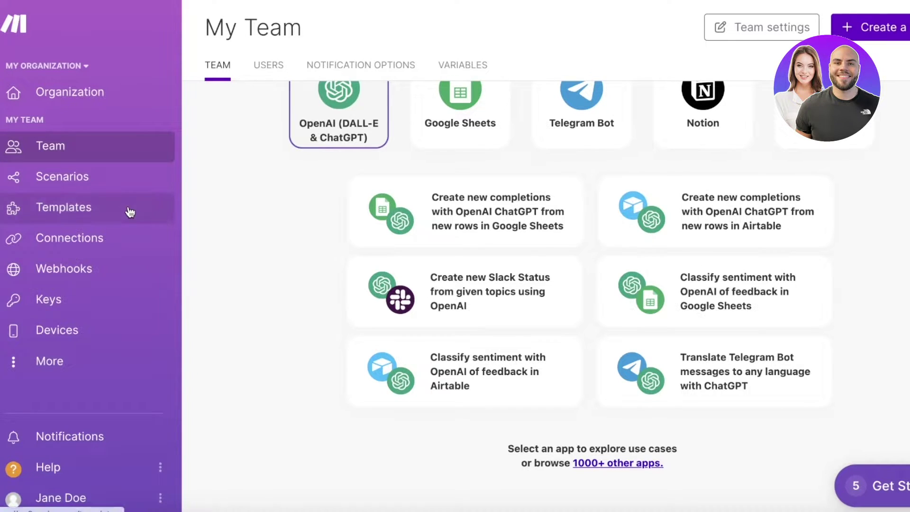
- Browse the Public Templates gallery, such as Trello to Google Calendar and Google Sheets to Mailchimp
{"action": "left_click", "coordinate": [129, 214]}
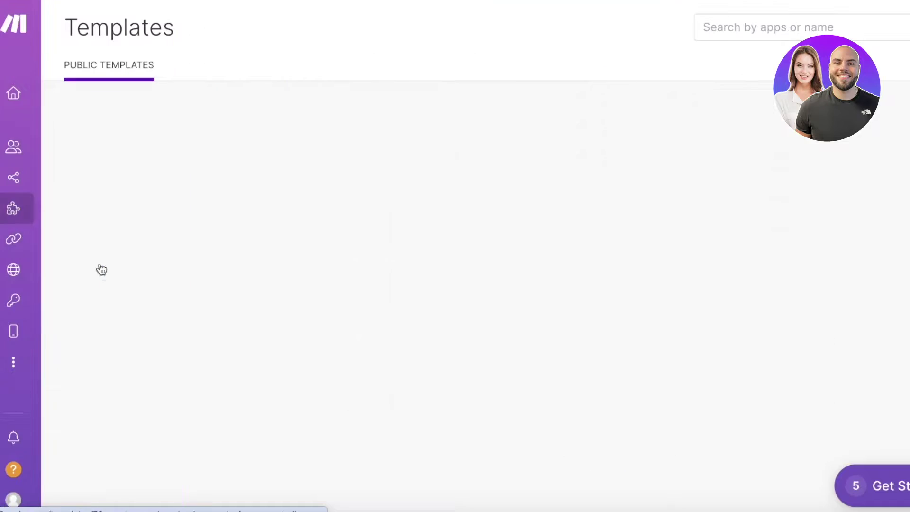
{"action": "scroll", "coordinate": [880, 130], "scroll_direction": "down", "scroll_amount": 7}
{"action": "scroll", "coordinate": [429, 232], "scroll_direction": "up", "scroll_amount": 7}
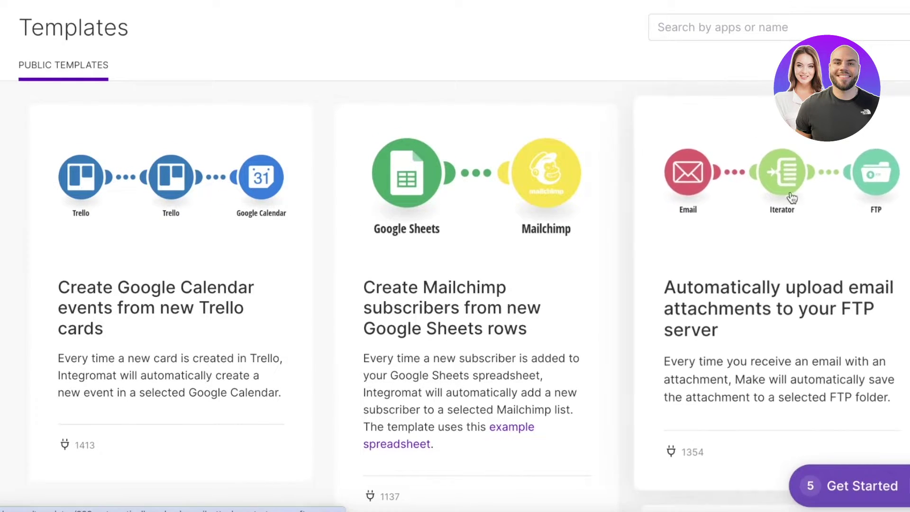
{"action": "scroll", "coordinate": [830, 233], "scroll_direction": "down", "scroll_amount": 1}
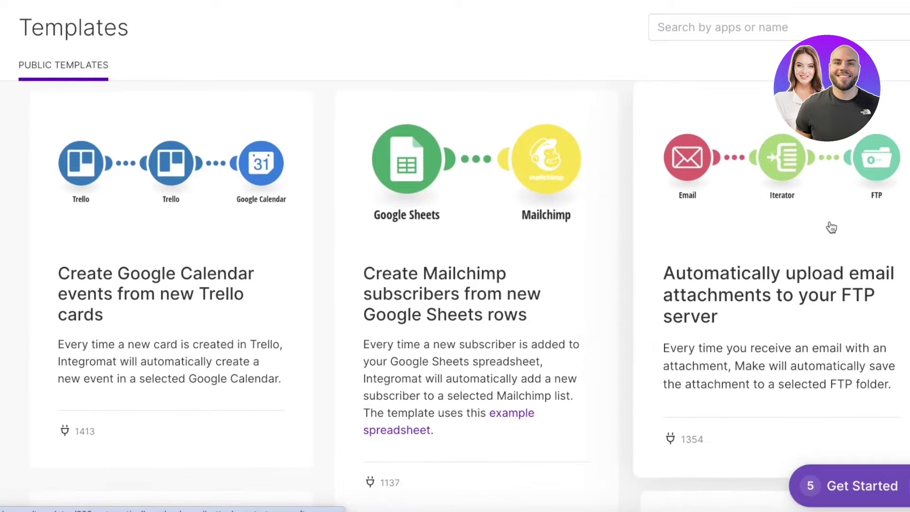
{"action": "scroll", "coordinate": [782, 240], "scroll_direction": "down", "scroll_amount": 10}
{"action": "scroll", "coordinate": [807, 209], "scroll_direction": "up", "scroll_amount": 4}
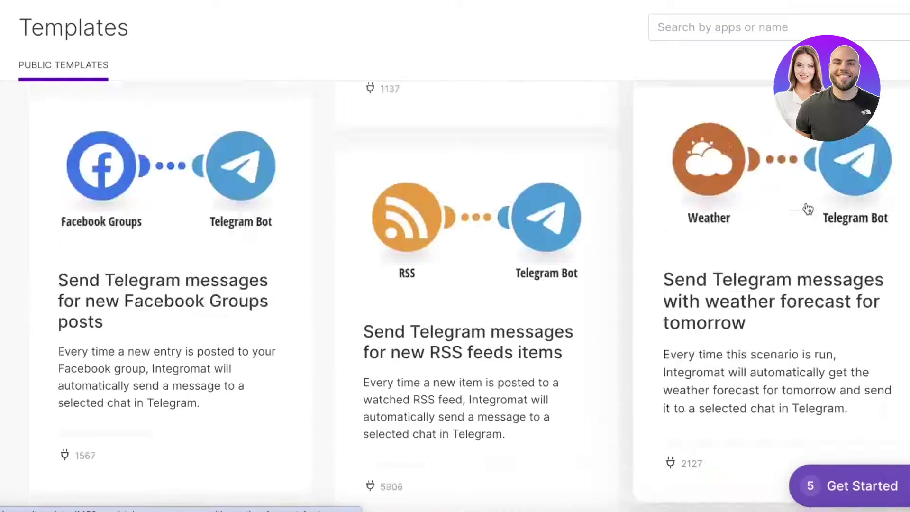
{"action": "scroll", "coordinate": [557, 248], "scroll_direction": "down", "scroll_amount": 4}
{"action": "scroll", "coordinate": [465, 258], "scroll_direction": "down", "scroll_amount": 4}
{"action": "scroll", "coordinate": [464, 257], "scroll_direction": "down", "scroll_amount": 3}
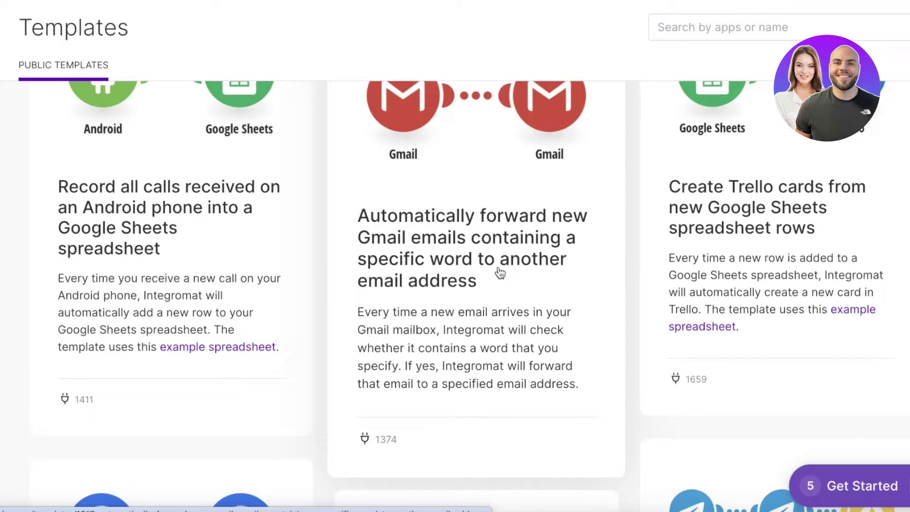
{"action": "scroll", "coordinate": [501, 275], "scroll_direction": "up", "scroll_amount": 3}
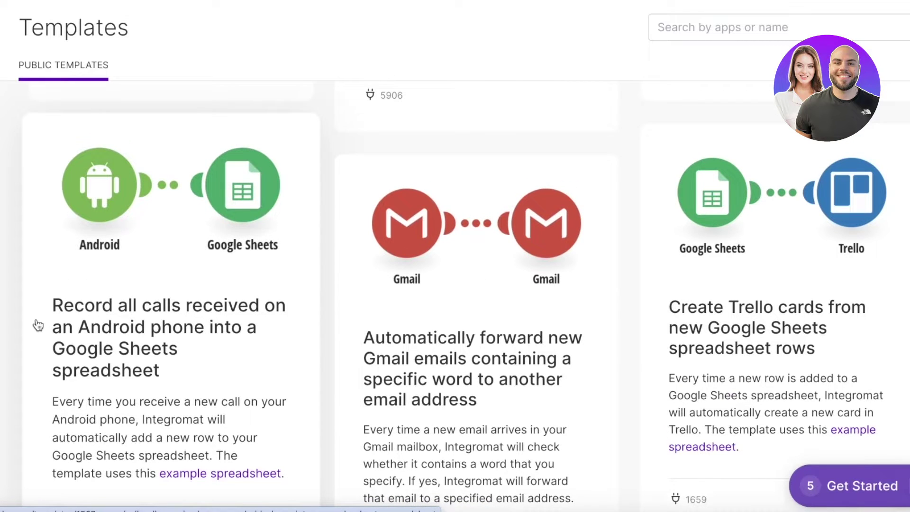
{"action": "scroll", "coordinate": [166, 359], "scroll_direction": "down", "scroll_amount": 3}
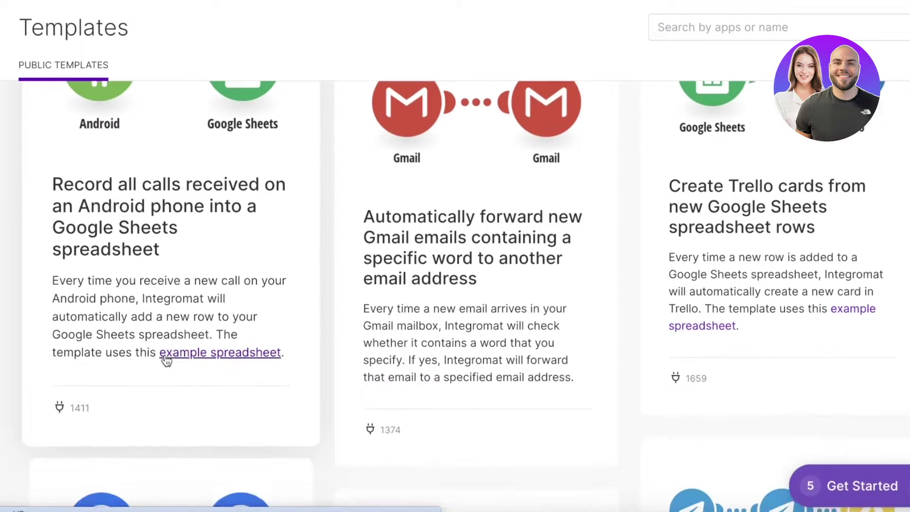
{"action": "scroll", "coordinate": [868, 197], "scroll_direction": "up", "scroll_amount": 5}
{"action": "scroll", "coordinate": [880, 202], "scroll_direction": "down", "scroll_amount": 4}
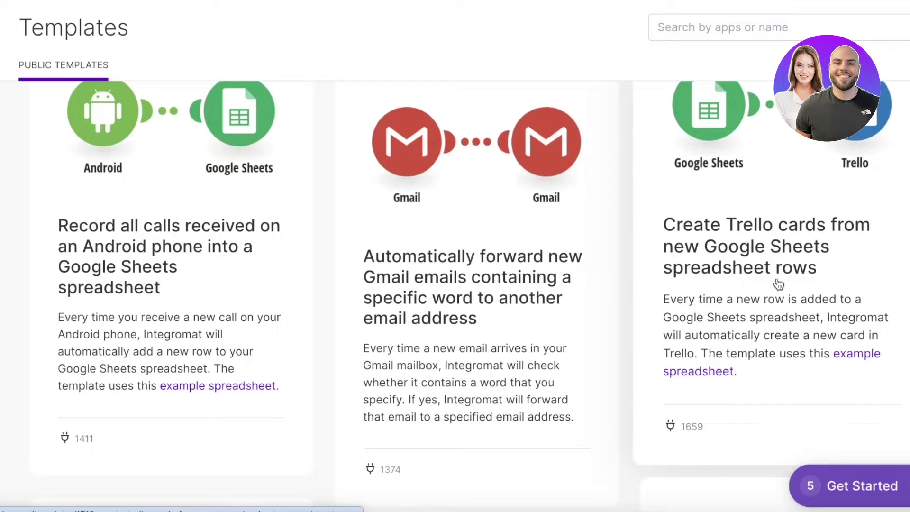
{"action": "scroll", "coordinate": [780, 284], "scroll_direction": "down", "scroll_amount": 15}
{"action": "scroll", "coordinate": [250, 268], "scroll_direction": "up", "scroll_amount": 4}
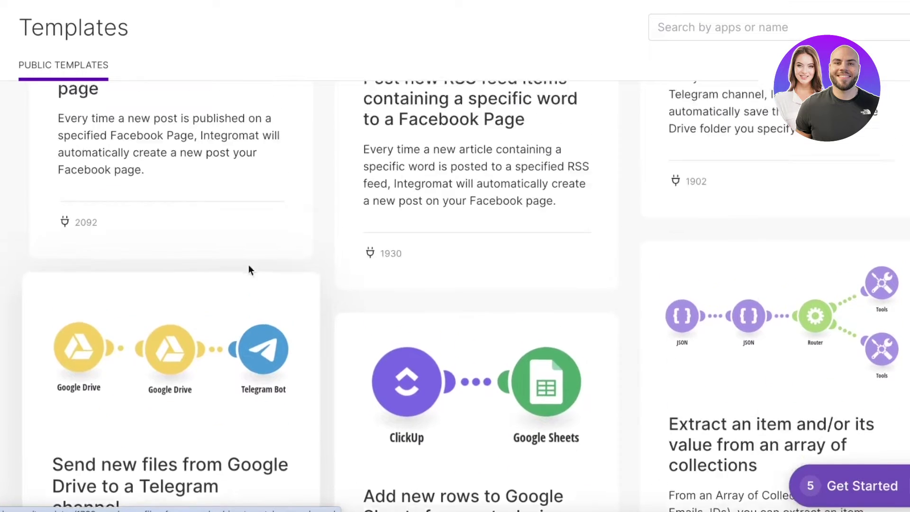
{"action": "scroll", "coordinate": [412, 259], "scroll_direction": "down", "scroll_amount": 13}
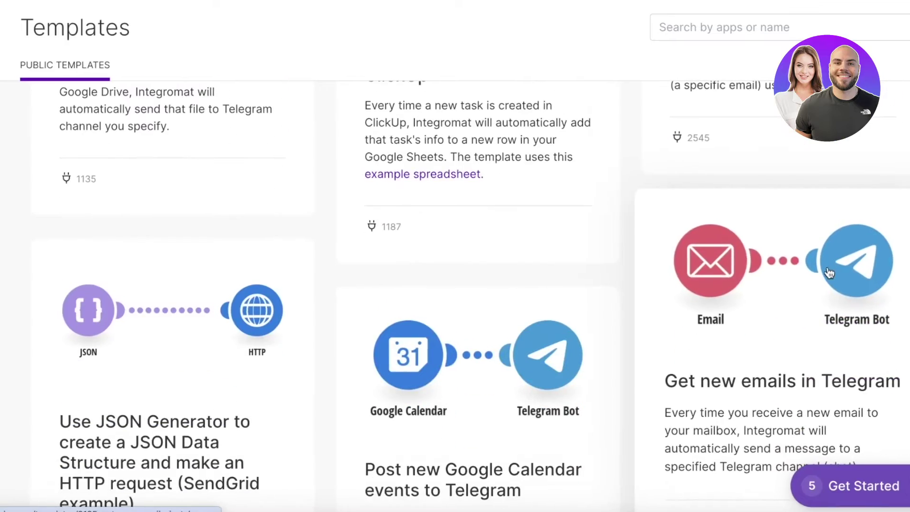
{"action": "mouse_move", "coordinate": [49, 220]}
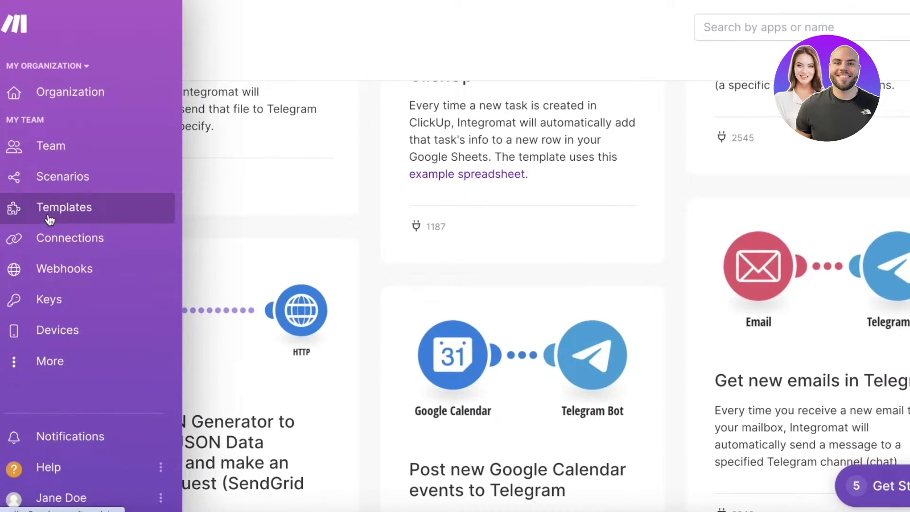
{"action": "scroll", "coordinate": [325, 285], "scroll_direction": "down", "scroll_amount": 11}
{"action": "scroll", "coordinate": [337, 288], "scroll_direction": "down", "scroll_amount": 8}
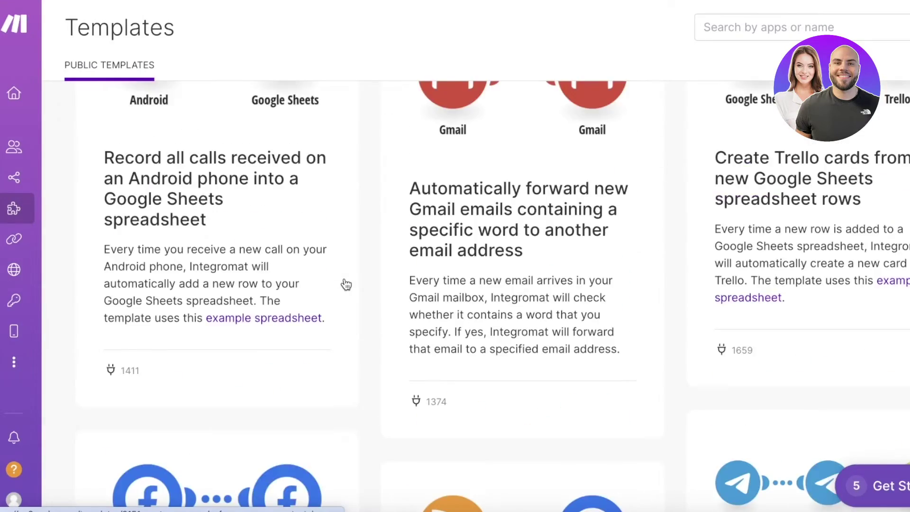
{"action": "scroll", "coordinate": [346, 284], "scroll_direction": "down", "scroll_amount": 7}
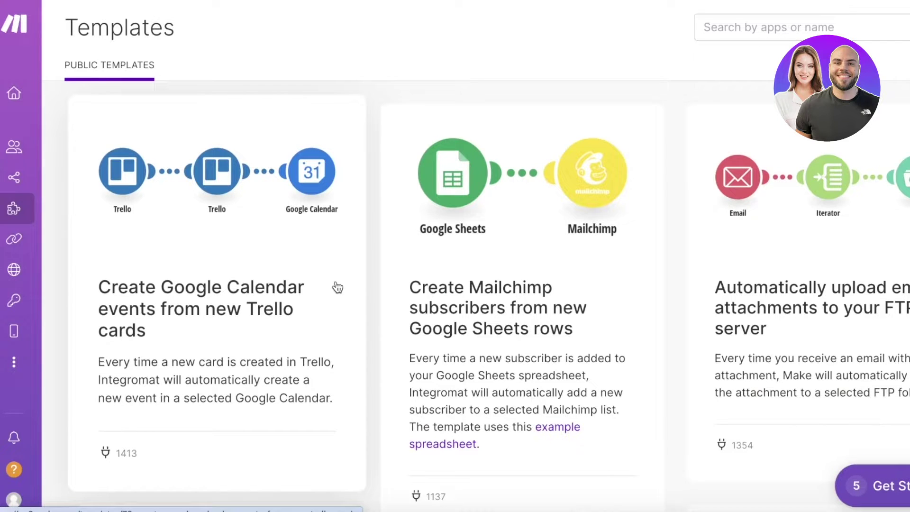
- Create a new scenario from the Trello to Google Calendar template
{"action": "left_click", "coordinate": [211, 282]}
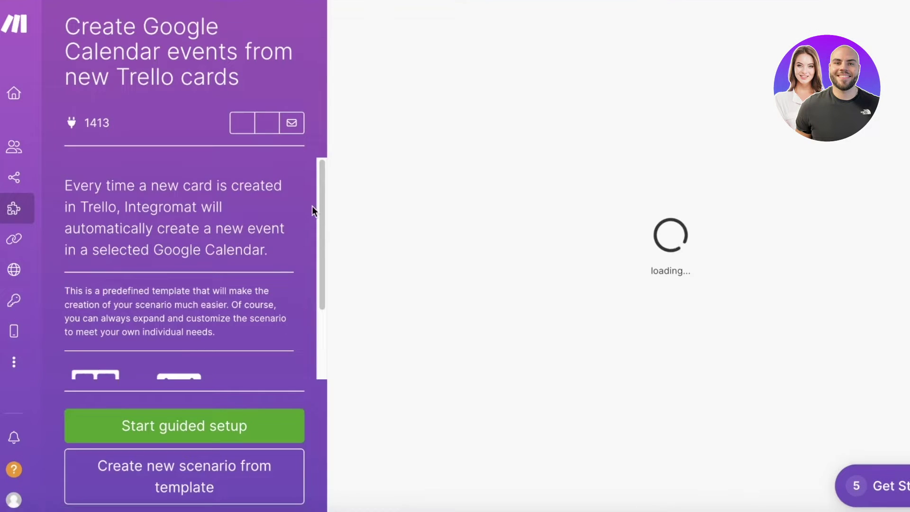
{"action": "mouse_move", "coordinate": [19, 67]}
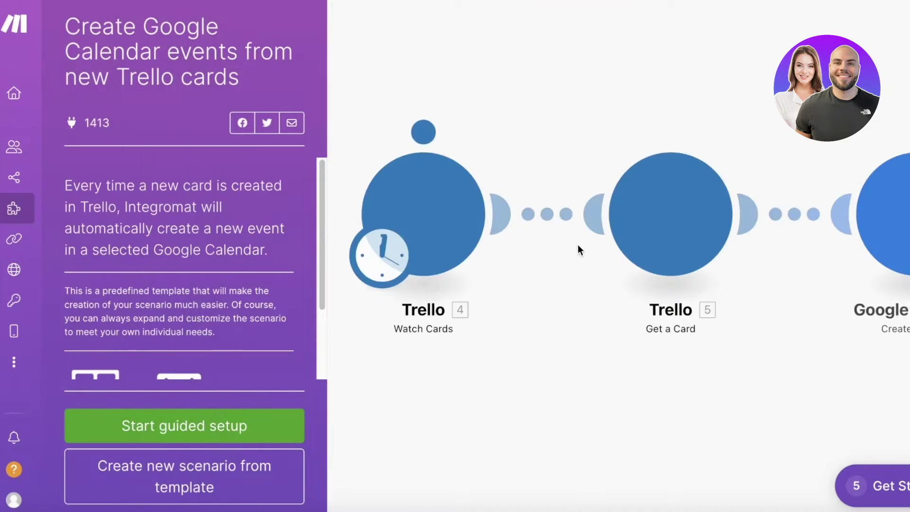
{"action": "left_click", "coordinate": [252, 476]}
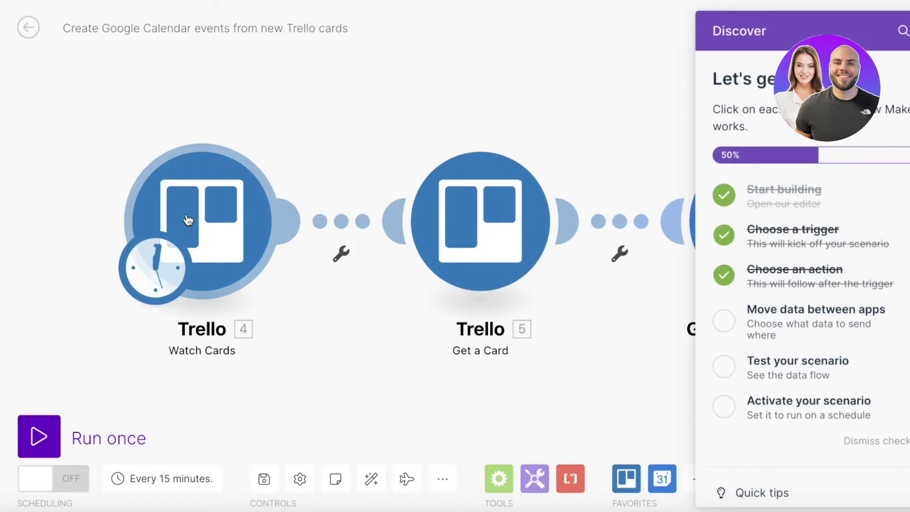
- In Watch Cards, create a Trello connection named 'My Trello connection' and save it
{"action": "left_click", "coordinate": [217, 230]}
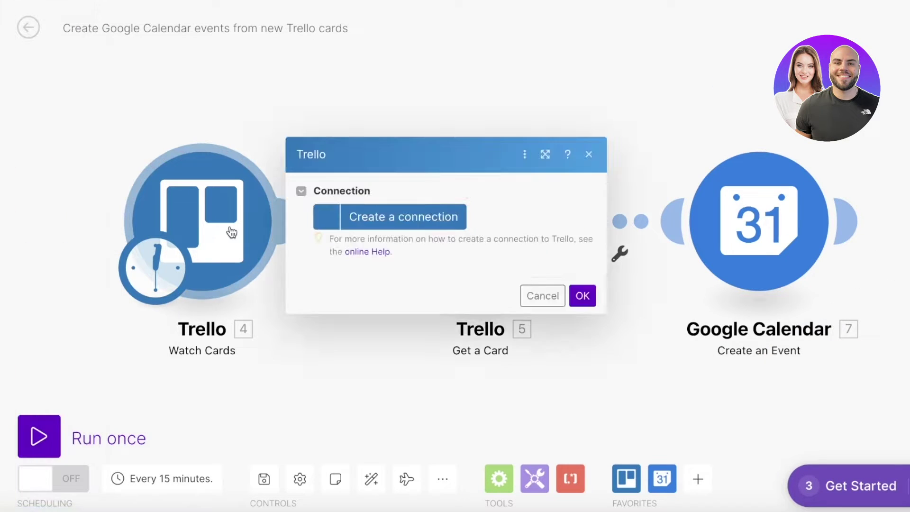
{"action": "left_click", "coordinate": [410, 224]}
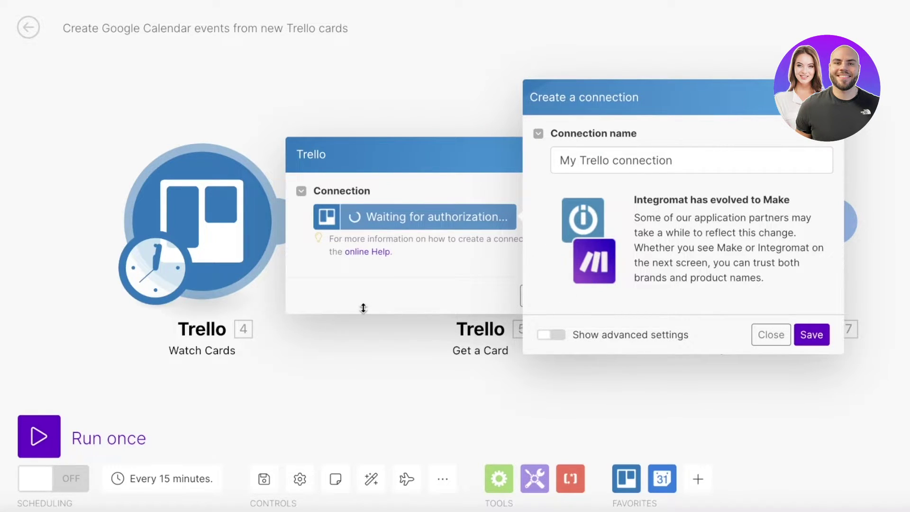
{"action": "left_click", "coordinate": [737, 151]}
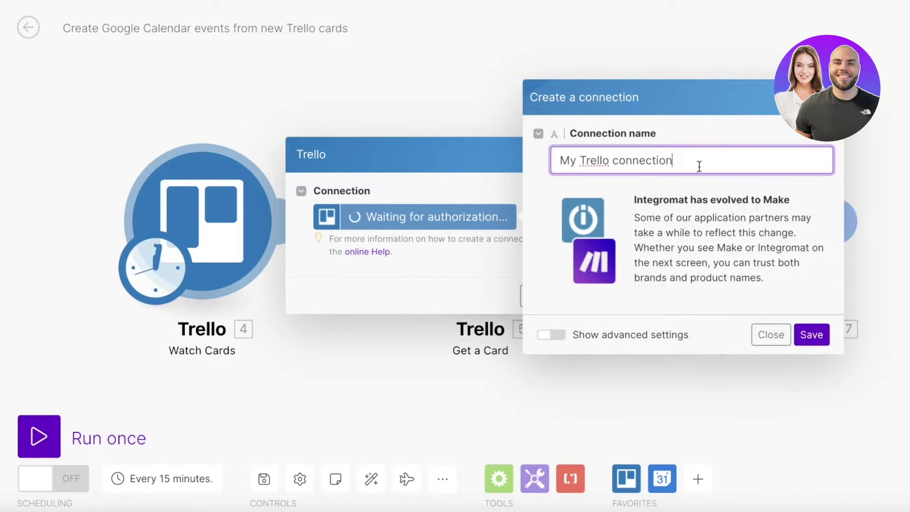
{"action": "triple_click", "coordinate": [700, 167]}
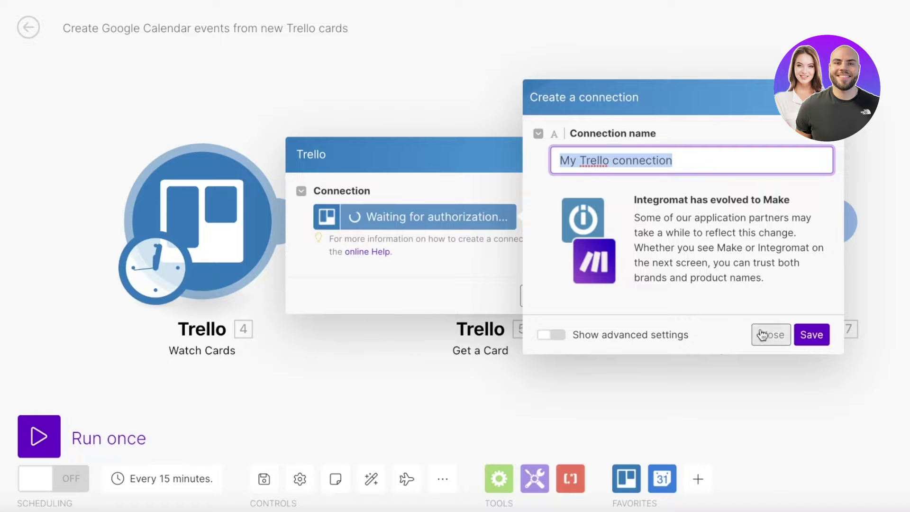
{"action": "left_click", "coordinate": [813, 339]}
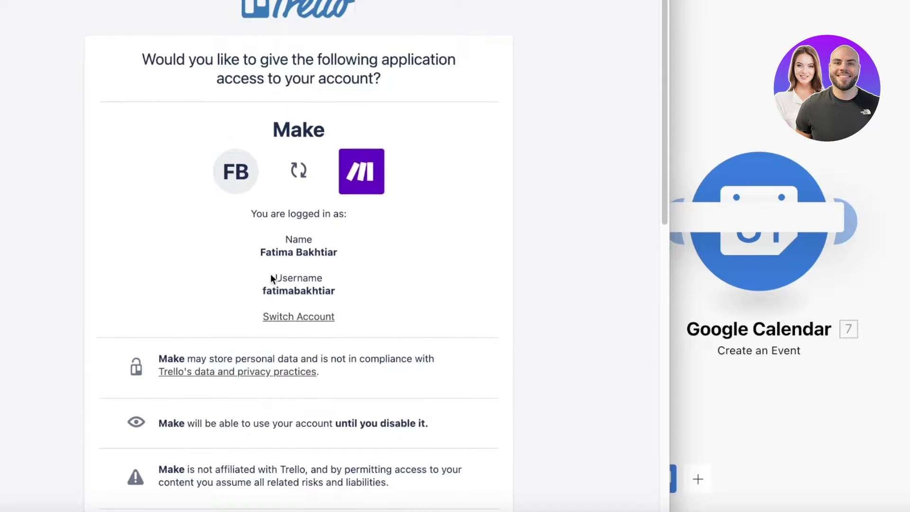
- Review Trello's permissions page and allow Make access to the Trello account
{"action": "scroll", "coordinate": [272, 274], "scroll_direction": "down", "scroll_amount": 3}
{"action": "scroll", "coordinate": [271, 281], "scroll_direction": "down", "scroll_amount": 4}
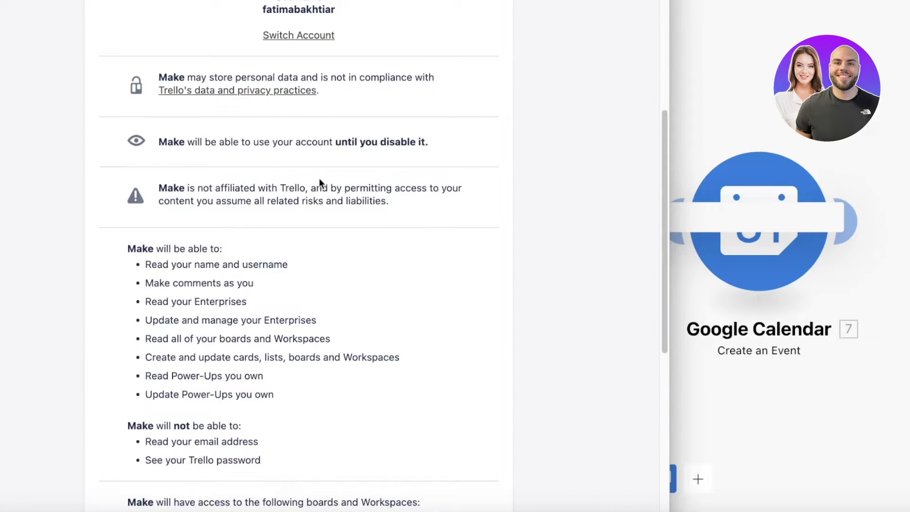
{"action": "scroll", "coordinate": [94, 299], "scroll_direction": "down", "scroll_amount": 8}
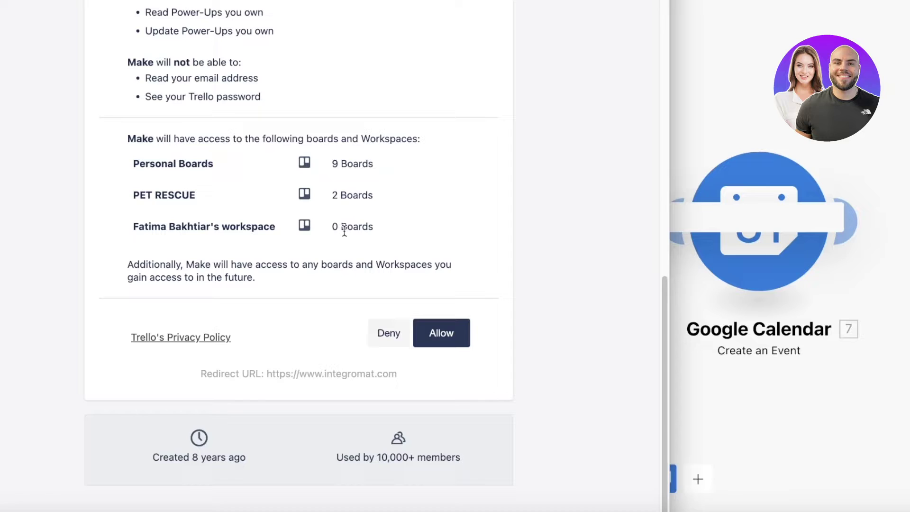
{"action": "left_click", "coordinate": [421, 343]}
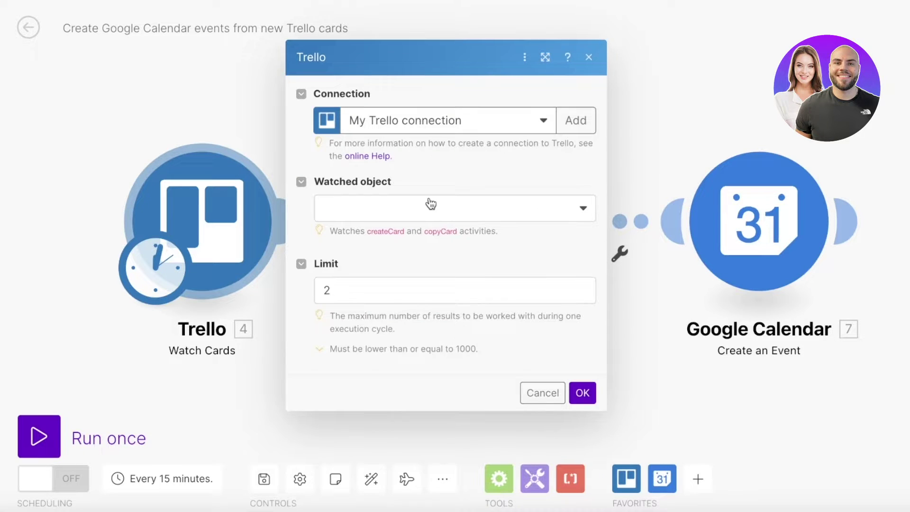
- Set the Watch Cards trigger to watch All Cards with a limit of 8, starting from now on
{"action": "left_click", "coordinate": [431, 204]}
{"action": "left_click", "coordinate": [450, 229]}
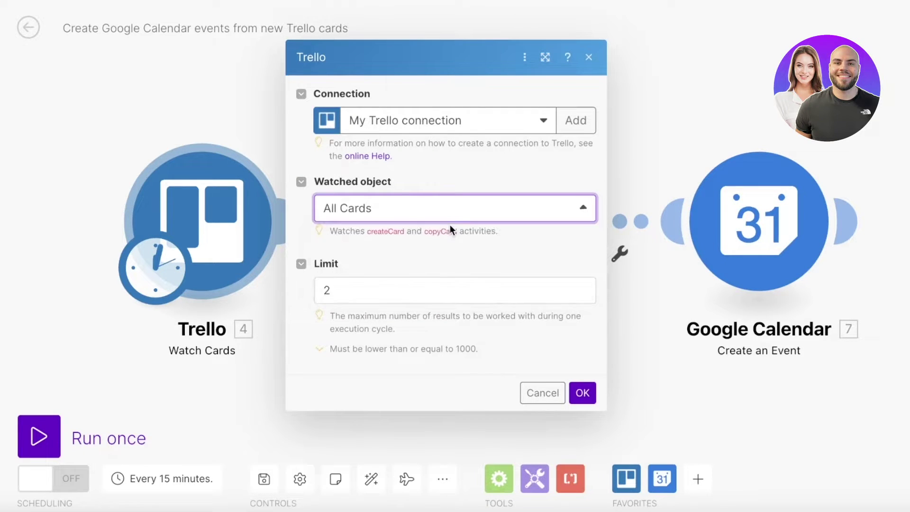
{"action": "left_click", "coordinate": [388, 286]}
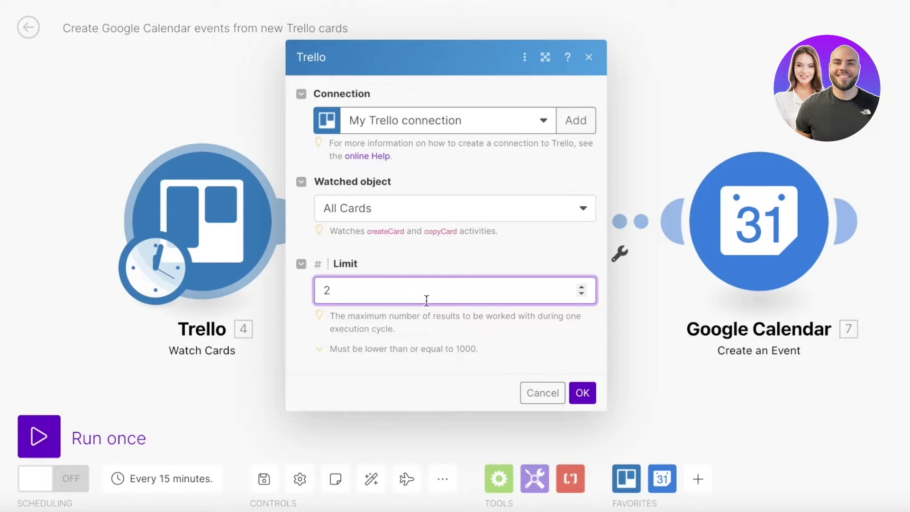
{"action": "key", "text": "BackSpace"}
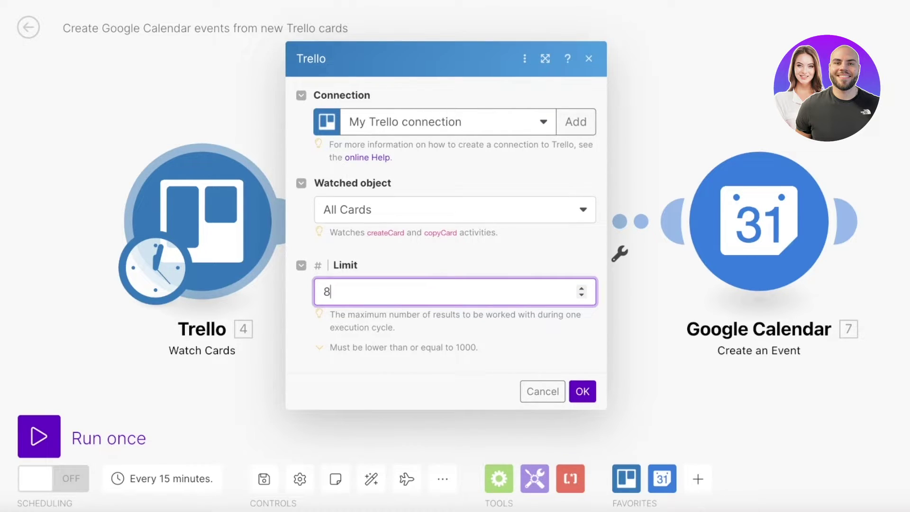
{"action": "left_click", "coordinate": [583, 392]}
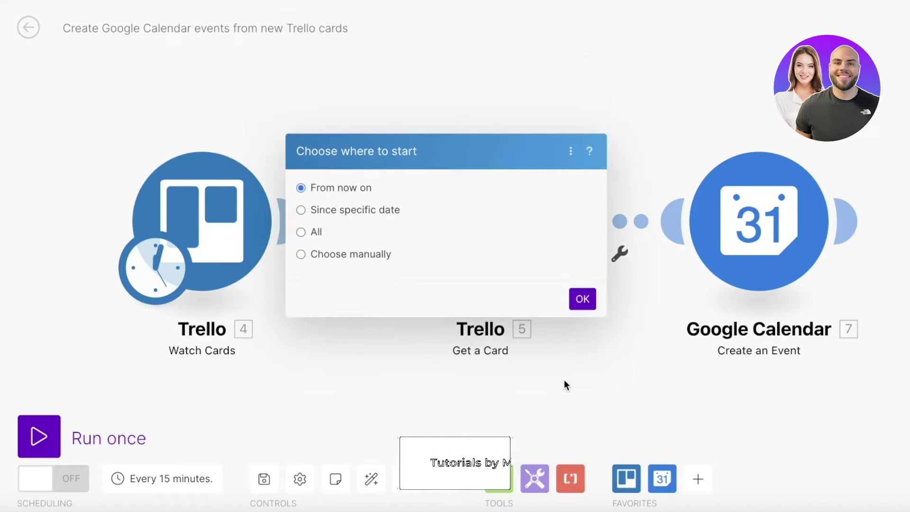
{"action": "left_click", "coordinate": [267, 129]}
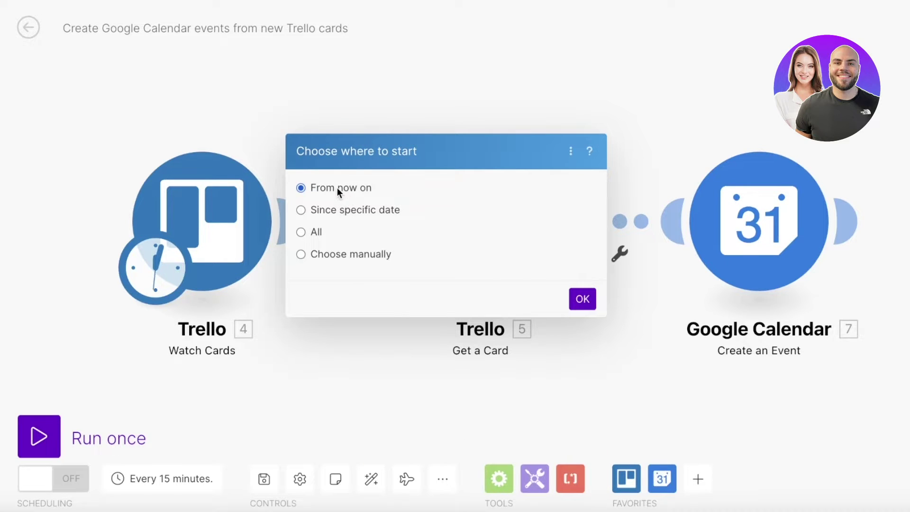
{"action": "left_click", "coordinate": [573, 306]}
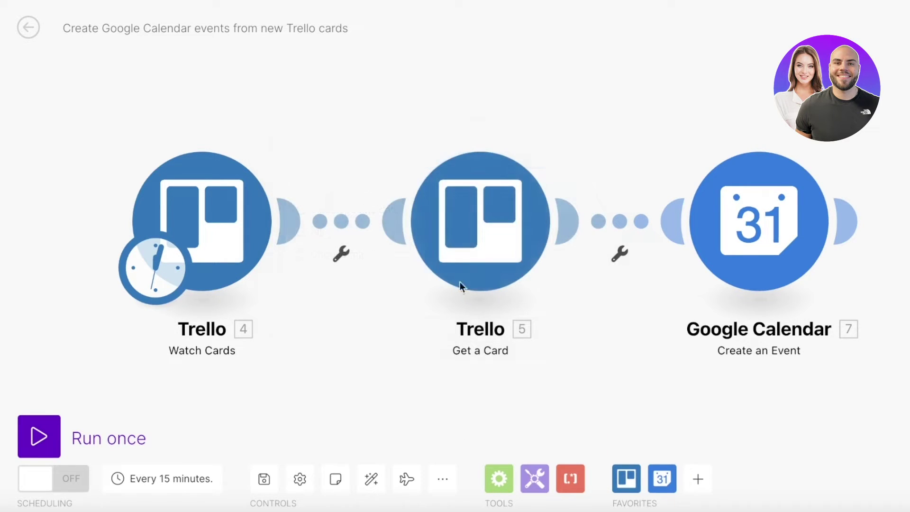
- Give Get a Card the My Trello connection and set Enter a Card ID to Select
{"action": "left_click", "coordinate": [486, 236]}
{"action": "left_click", "coordinate": [647, 166]}
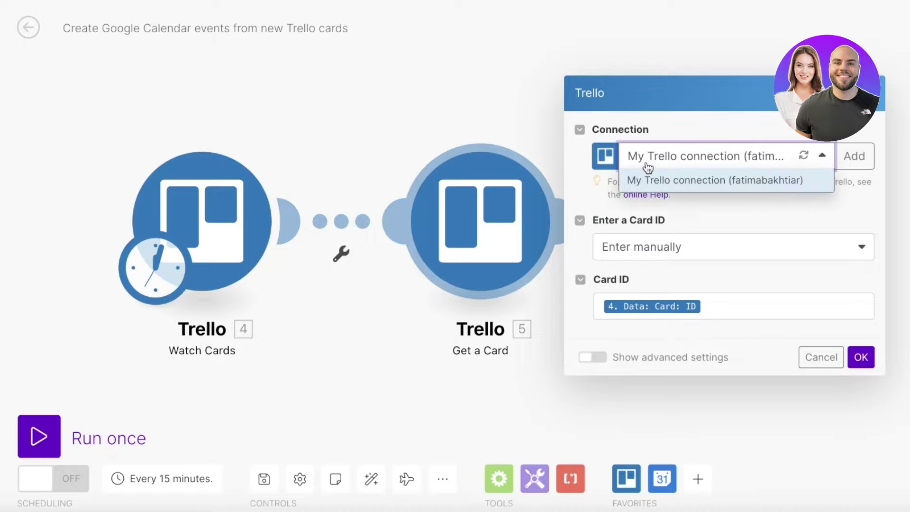
{"action": "left_click", "coordinate": [641, 186]}
{"action": "left_click", "coordinate": [682, 261]}
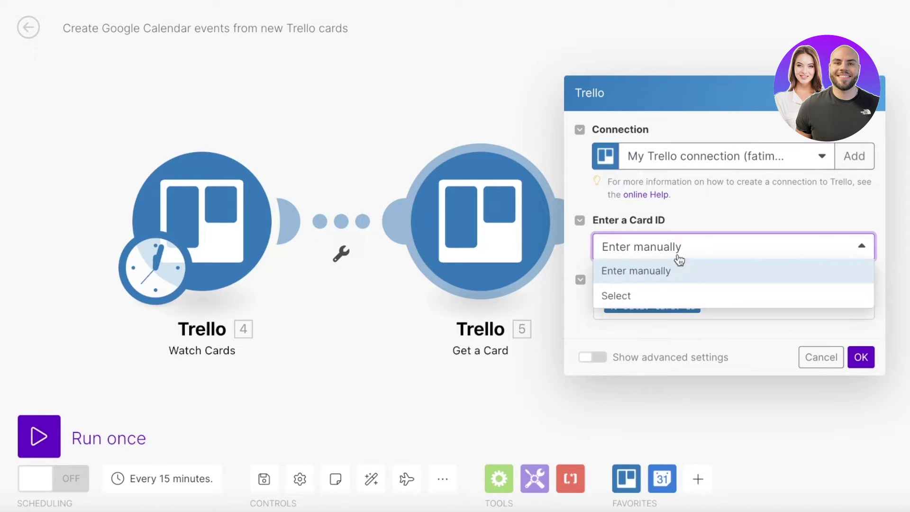
{"action": "left_click", "coordinate": [677, 297]}
- Choose the ADOPTION (PET RESCUE) board and PETS AVAILABLE list, leaving the card empty
{"action": "left_click", "coordinate": [670, 308]}
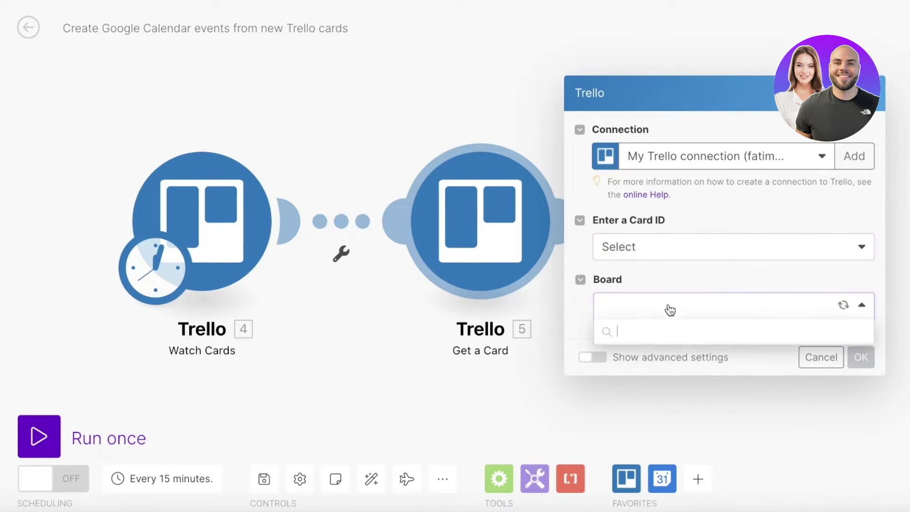
{"action": "left_click", "coordinate": [656, 258]}
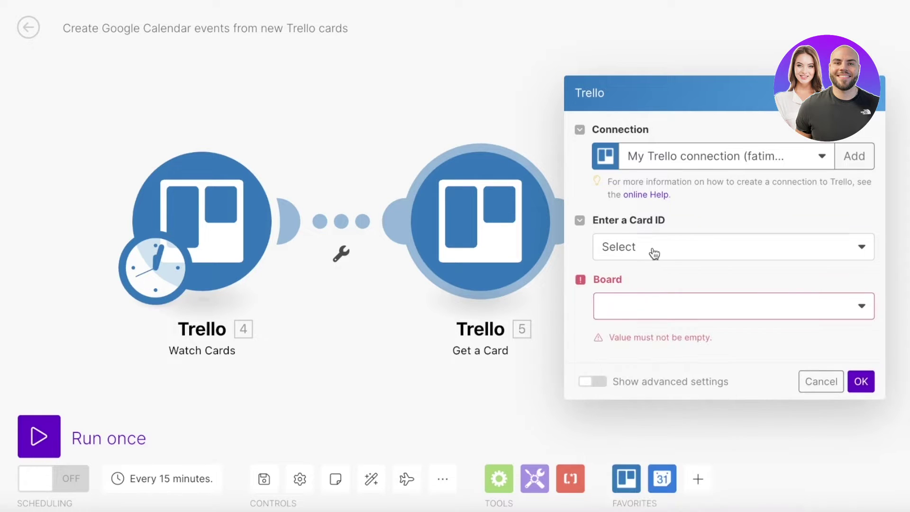
{"action": "left_click", "coordinate": [656, 248]}
{"action": "left_click", "coordinate": [647, 304]}
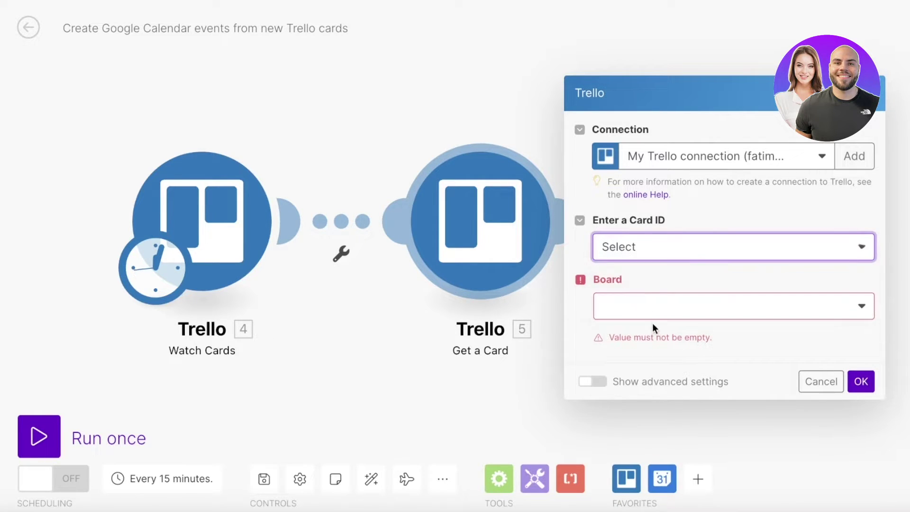
{"action": "left_click", "coordinate": [649, 296]}
{"action": "left_click", "coordinate": [656, 349]}
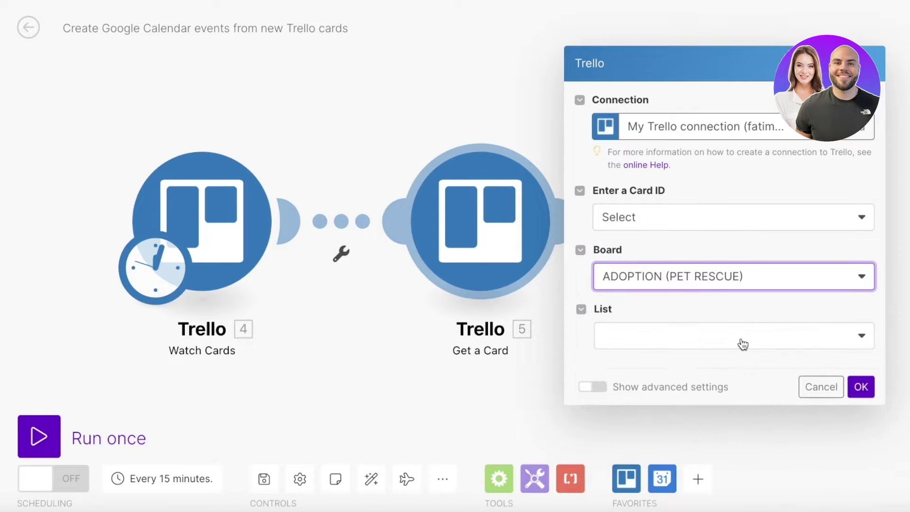
{"action": "left_click", "coordinate": [745, 347]}
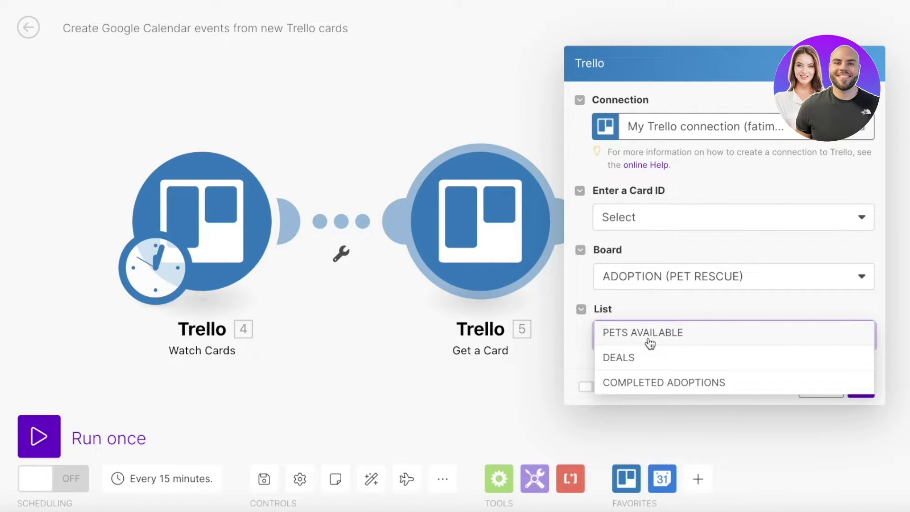
{"action": "left_click", "coordinate": [650, 343]}
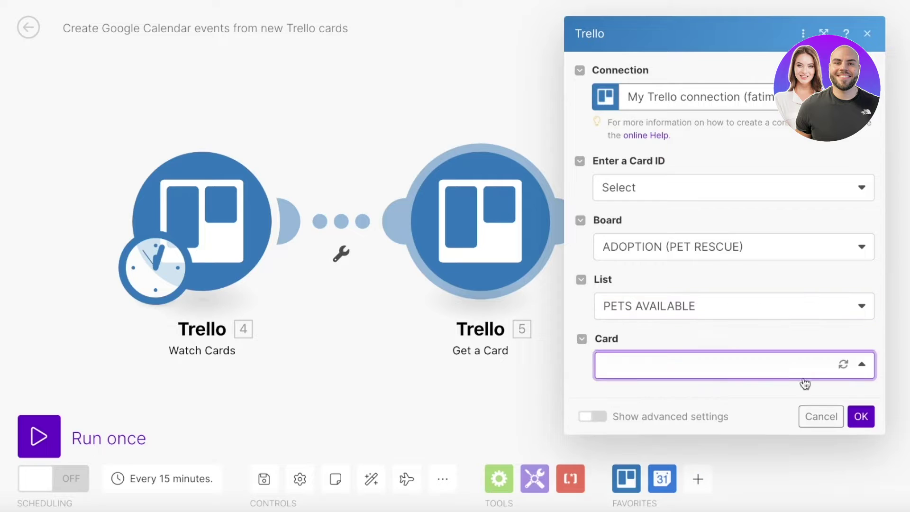
{"action": "left_click", "coordinate": [861, 421]}
{"action": "left_click", "coordinate": [752, 360]}
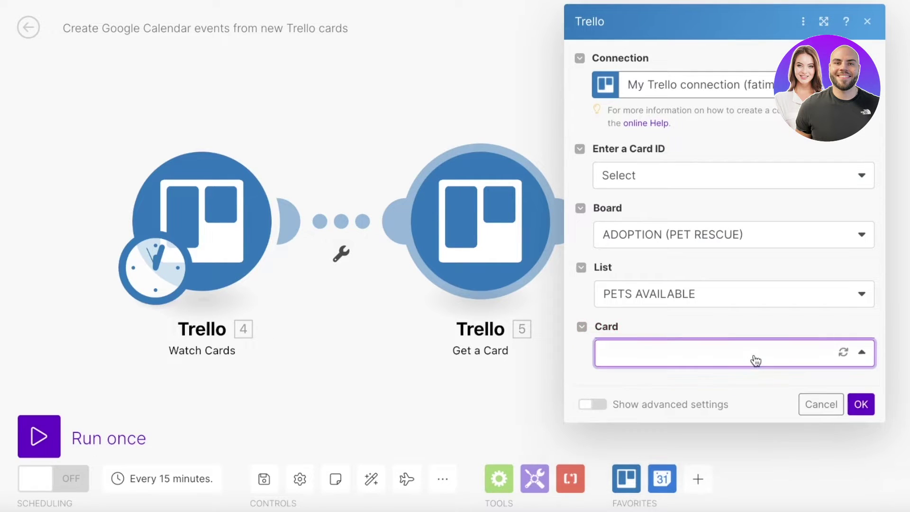
{"action": "left_click", "coordinate": [748, 389]}
- Close the Get a Card and Google Calendar settings without adding a calendar connection
{"action": "left_click", "coordinate": [822, 428]}
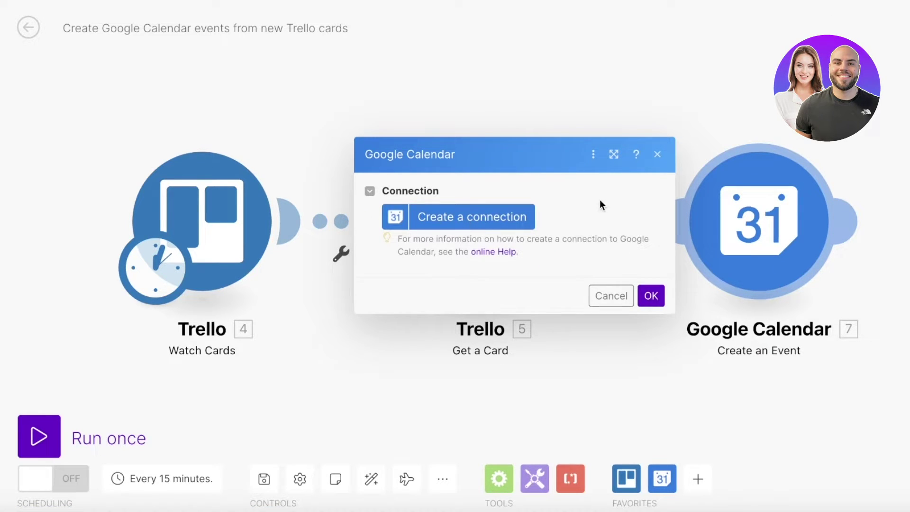
{"action": "left_click", "coordinate": [658, 155]}
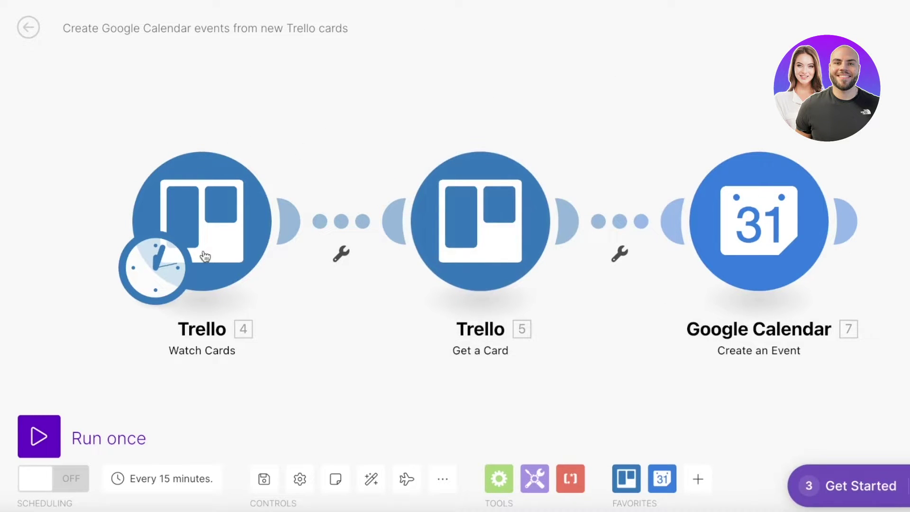
- Switch scheduling on, keeping runs at regular intervals every 15 minutes
{"action": "left_click", "coordinate": [71, 477]}
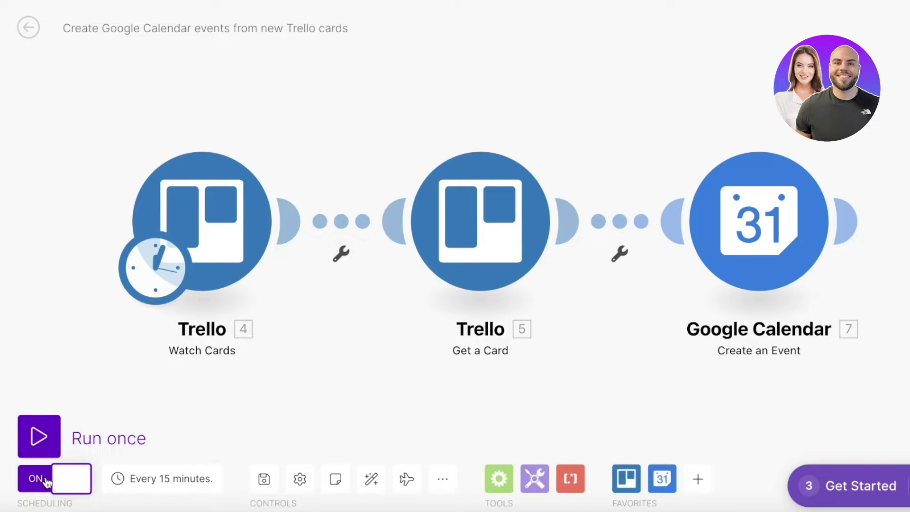
{"action": "left_click", "coordinate": [143, 480]}
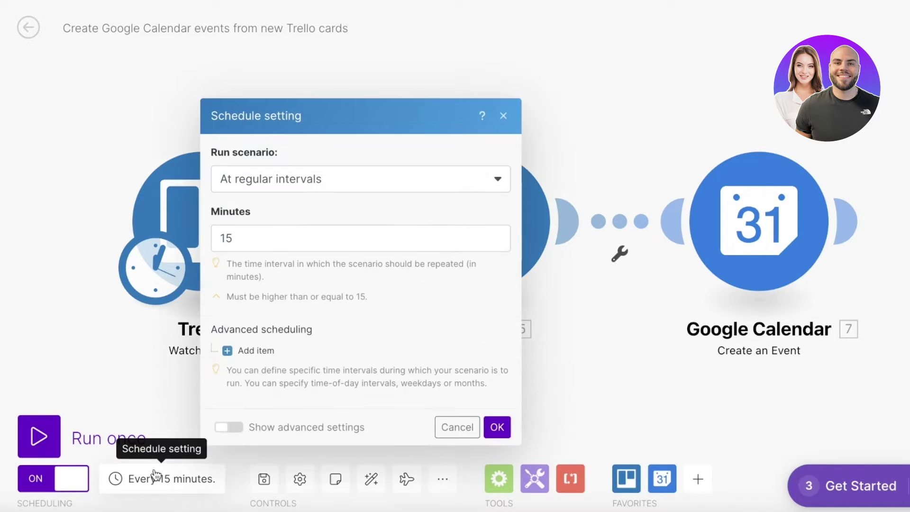
{"action": "left_click", "coordinate": [298, 183]}
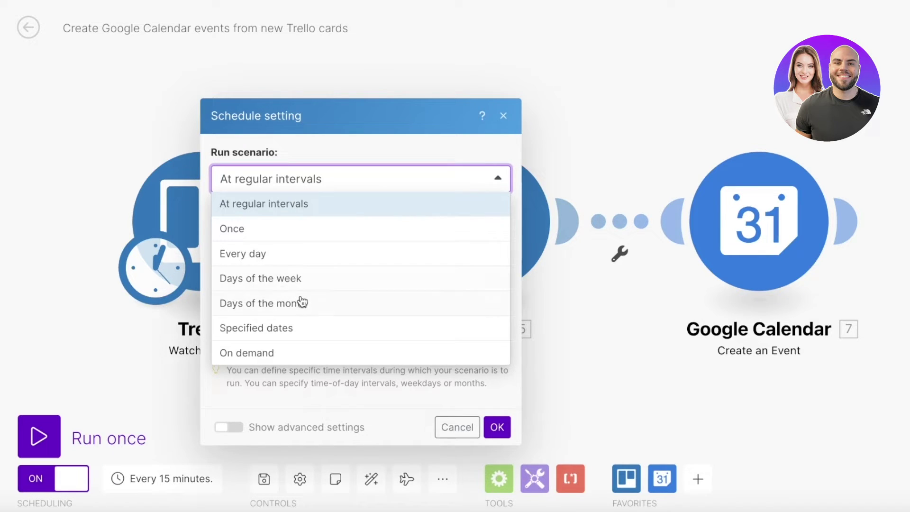
{"action": "left_click", "coordinate": [508, 104]}
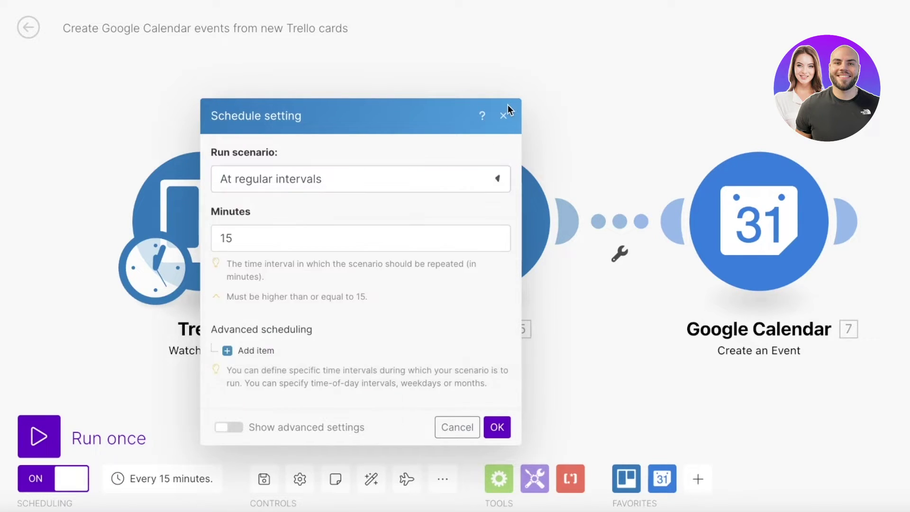
{"action": "left_click", "coordinate": [264, 480]}
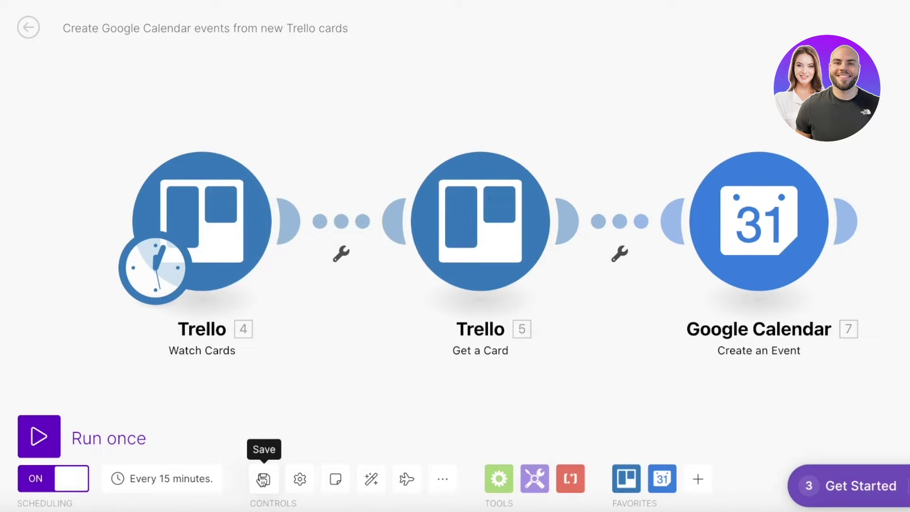
- Review the scenario settings down to Max number of cycles and cancel without changes
{"action": "left_click", "coordinate": [299, 479]}
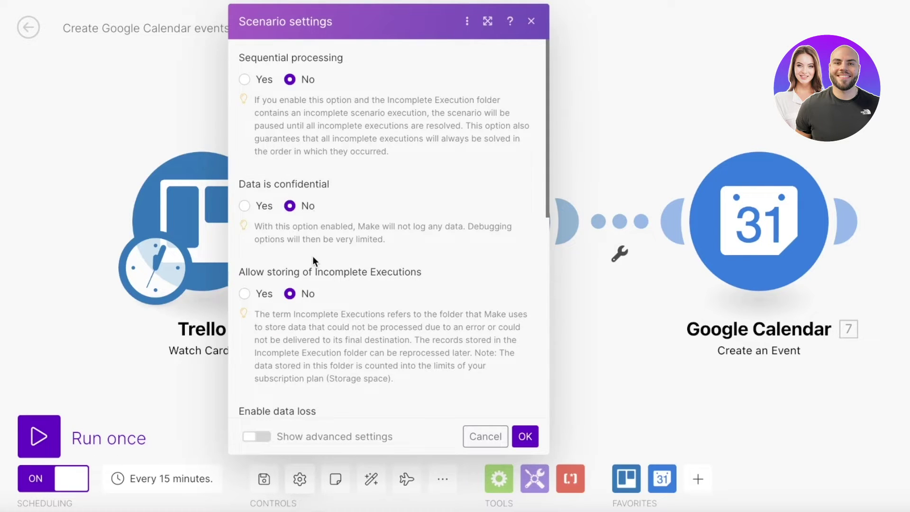
{"action": "scroll", "coordinate": [522, 373], "scroll_direction": "down", "scroll_amount": 1}
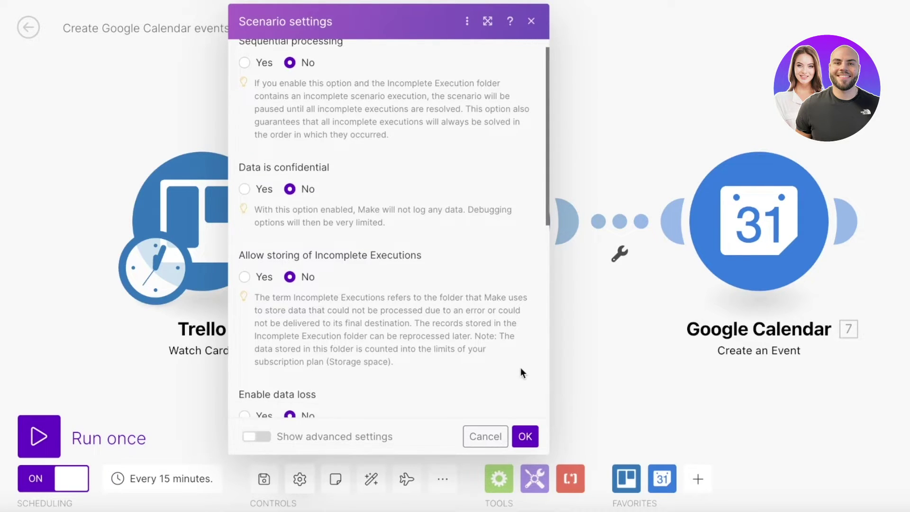
{"action": "scroll", "coordinate": [523, 366], "scroll_direction": "down", "scroll_amount": 4}
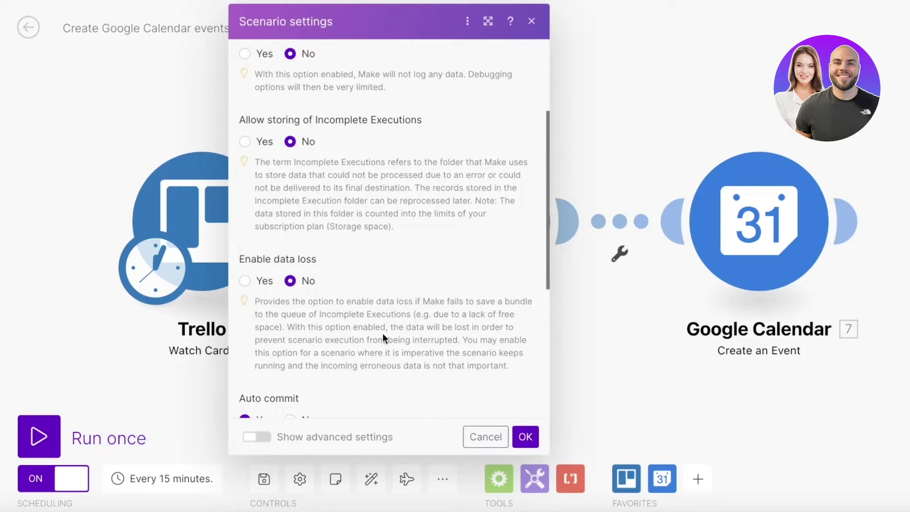
{"action": "scroll", "coordinate": [382, 334], "scroll_direction": "down", "scroll_amount": 6}
{"action": "scroll", "coordinate": [384, 335], "scroll_direction": "down", "scroll_amount": 2}
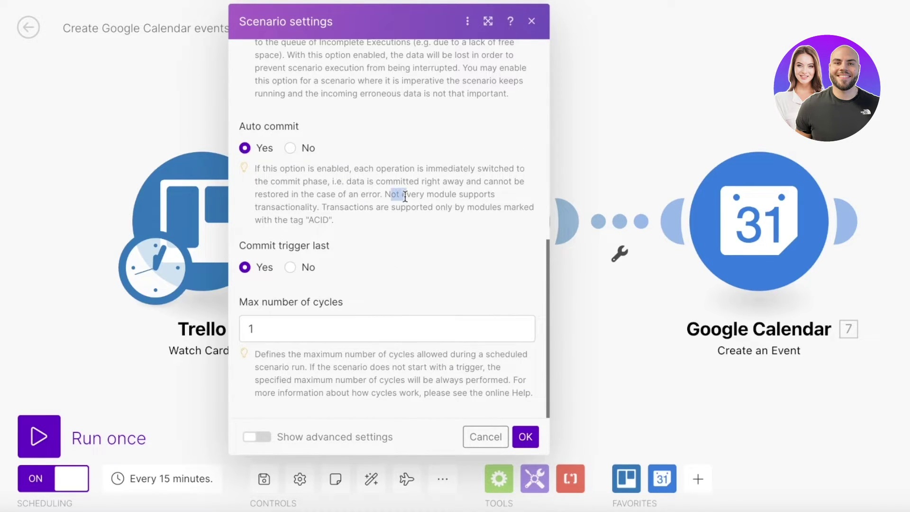
{"action": "left_click_drag", "start_coordinate": [270, 182], "coordinate": [485, 195]}
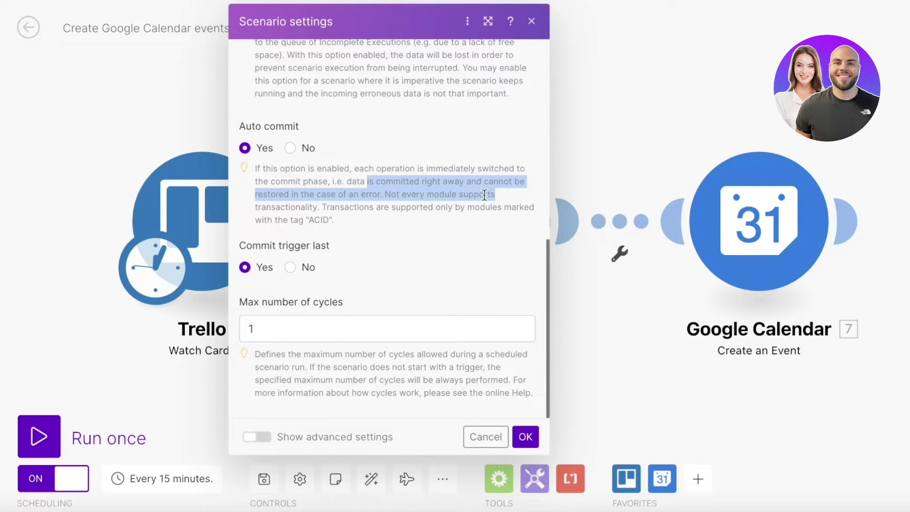
{"action": "left_click", "coordinate": [486, 239]}
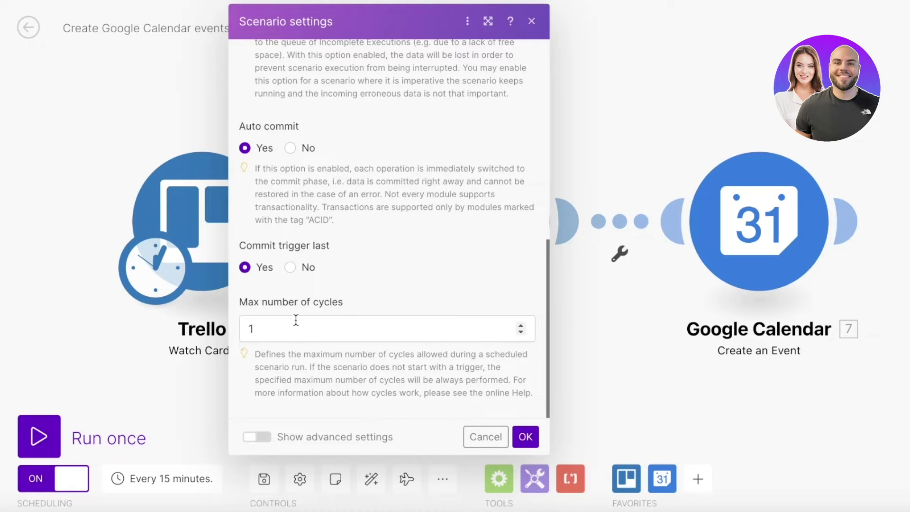
{"action": "left_click", "coordinate": [532, 21]}
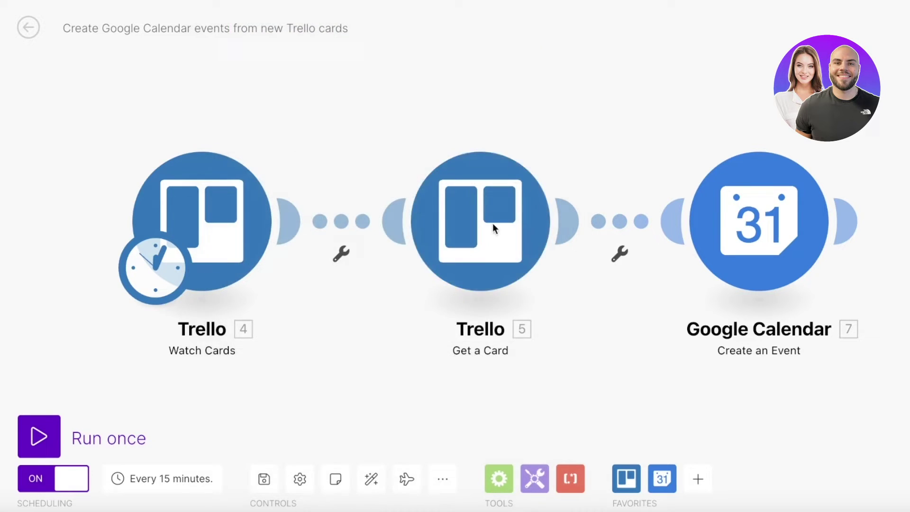
- Try the scenario Notes, the Explain flow animation and the extra options menu
{"action": "left_click", "coordinate": [337, 480]}
{"action": "left_click", "coordinate": [336, 479]}
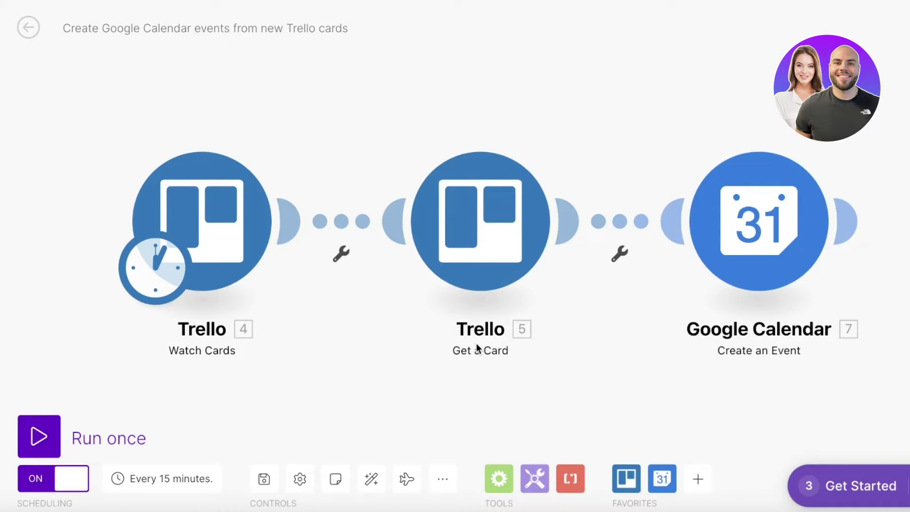
{"action": "left_click", "coordinate": [415, 480]}
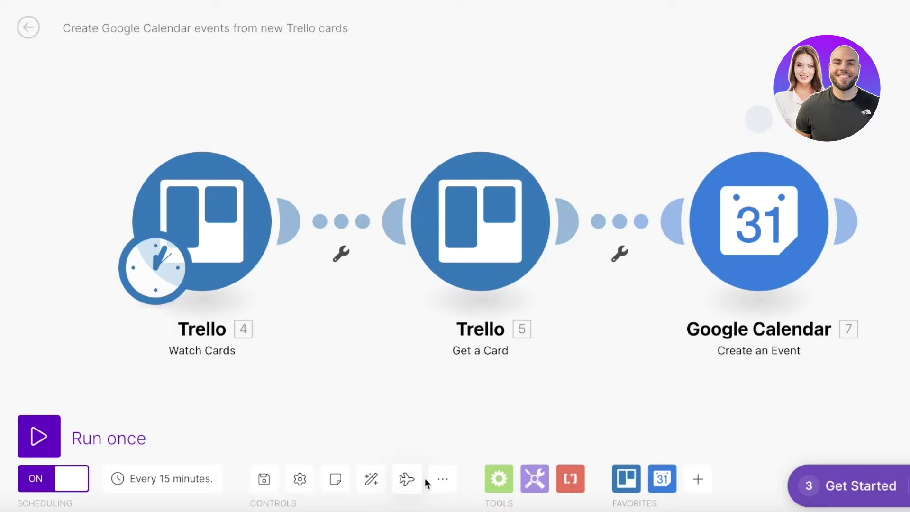
{"action": "left_click", "coordinate": [441, 480]}
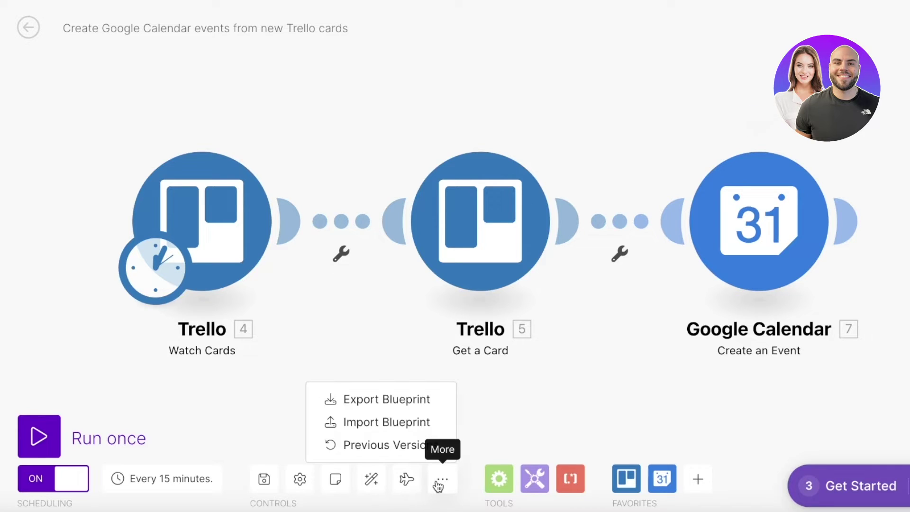
{"action": "left_click", "coordinate": [460, 416]}
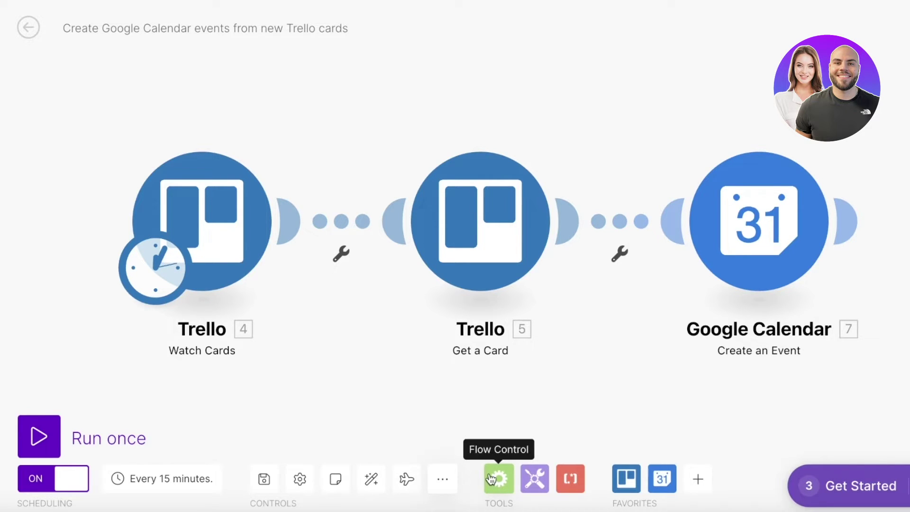
- Browse the Flow Control and Tools module lists, then leave the scenario editor
{"action": "left_click", "coordinate": [491, 480]}
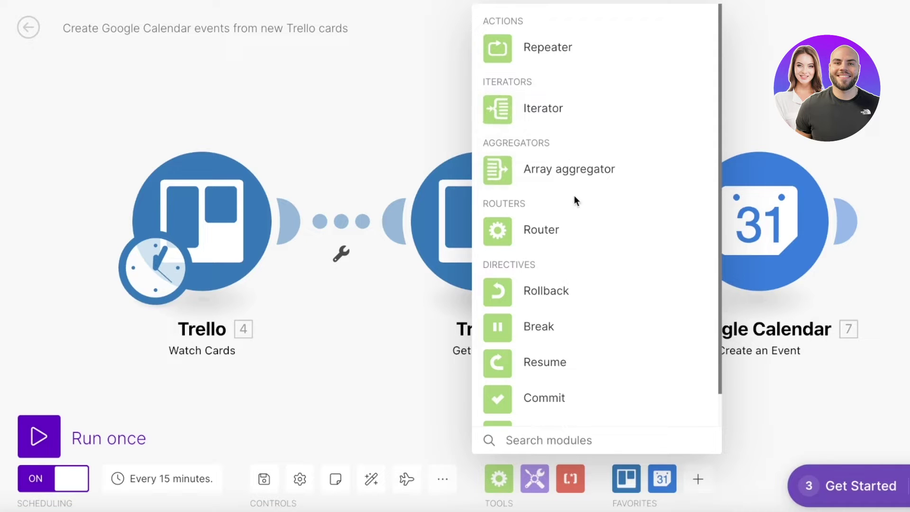
{"action": "scroll", "coordinate": [602, 275], "scroll_direction": "down", "scroll_amount": 1}
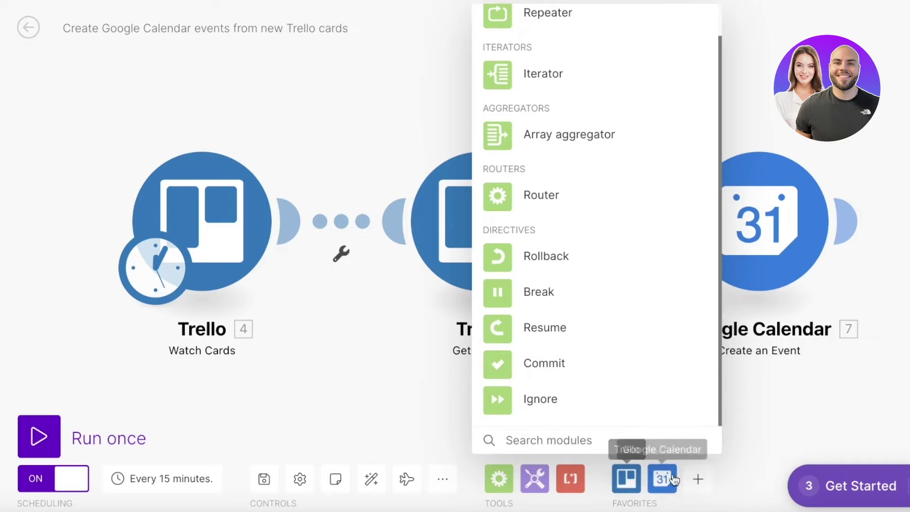
{"action": "left_click", "coordinate": [727, 448]}
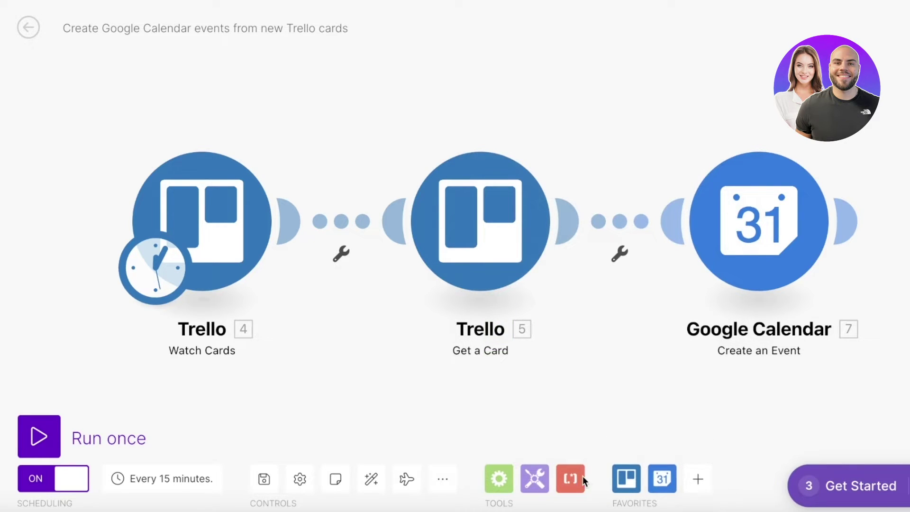
{"action": "left_click", "coordinate": [540, 481]}
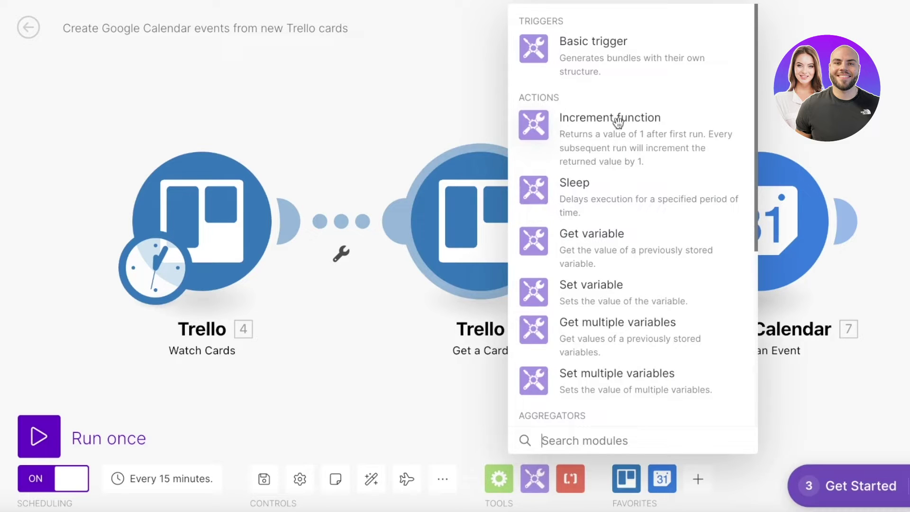
{"action": "scroll", "coordinate": [671, 142], "scroll_direction": "down", "scroll_amount": 6}
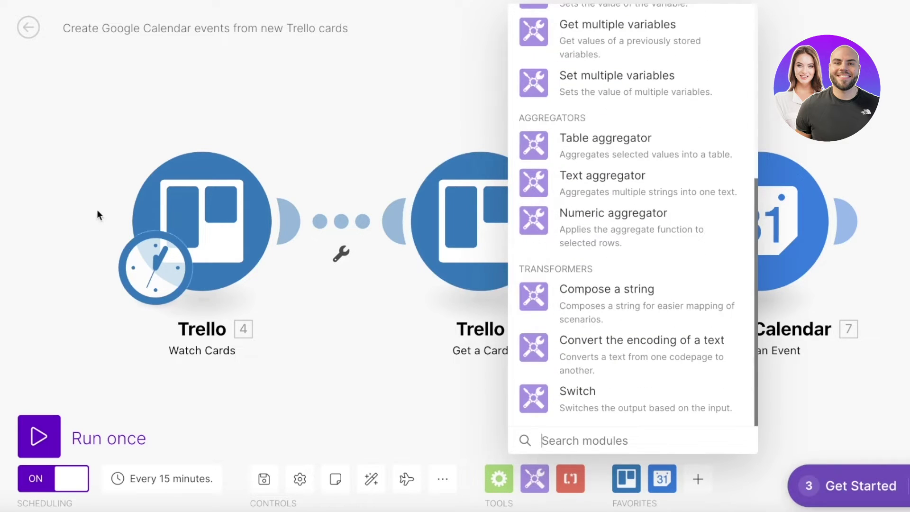
{"action": "mouse_move", "coordinate": [10, 214]}
{"action": "left_click", "coordinate": [47, 147]}
- Discard changes, turn off the Trello to Calendar scenario, and start a new scenario
{"action": "left_click", "coordinate": [491, 133]}
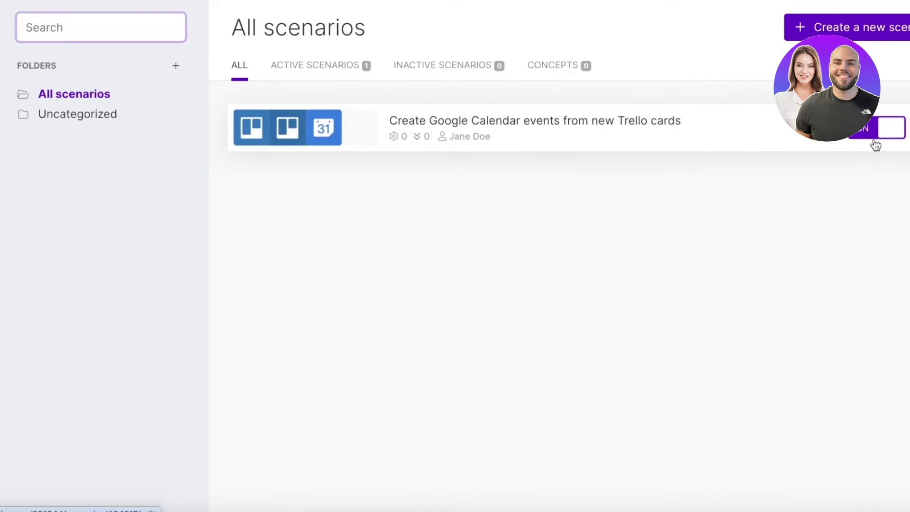
{"action": "left_click", "coordinate": [877, 138]}
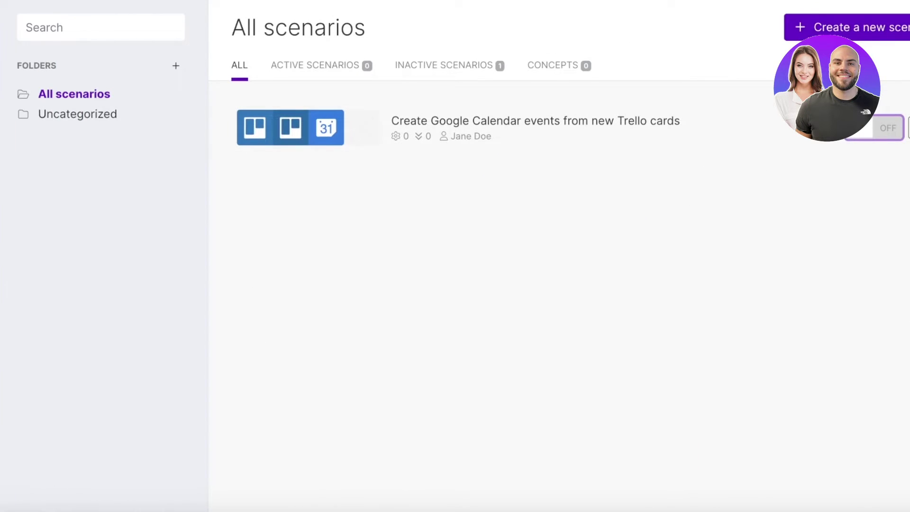
{"action": "left_click", "coordinate": [849, 27]}
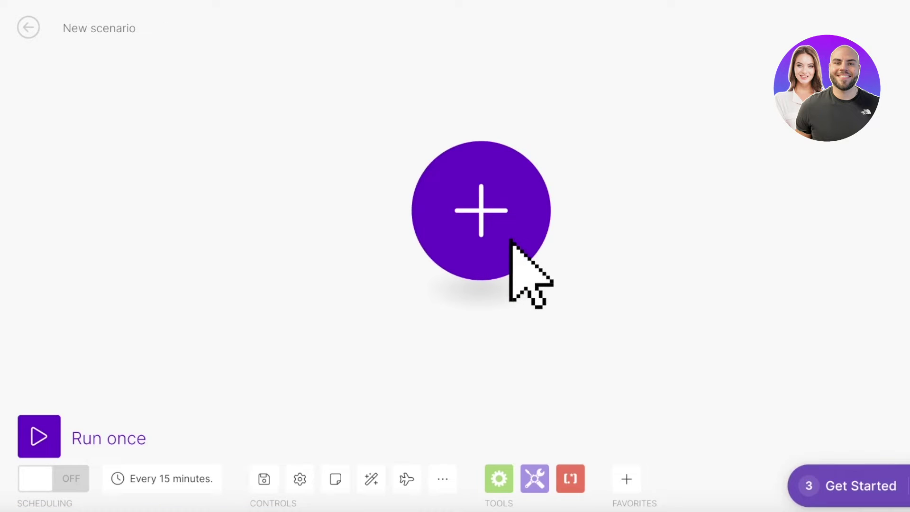
{"action": "left_click", "coordinate": [511, 241]}
{"action": "left_click", "coordinate": [528, 174]}
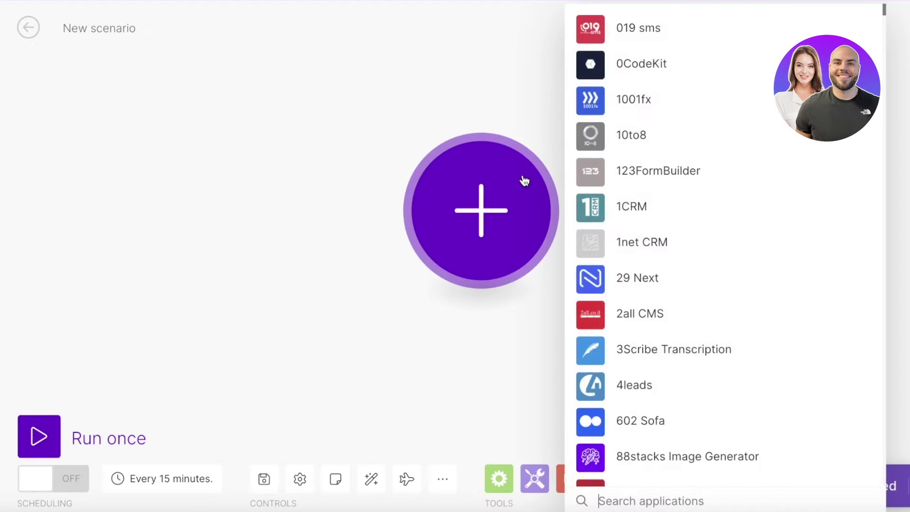
{"action": "scroll", "coordinate": [754, 116], "scroll_direction": "down", "scroll_amount": 10}
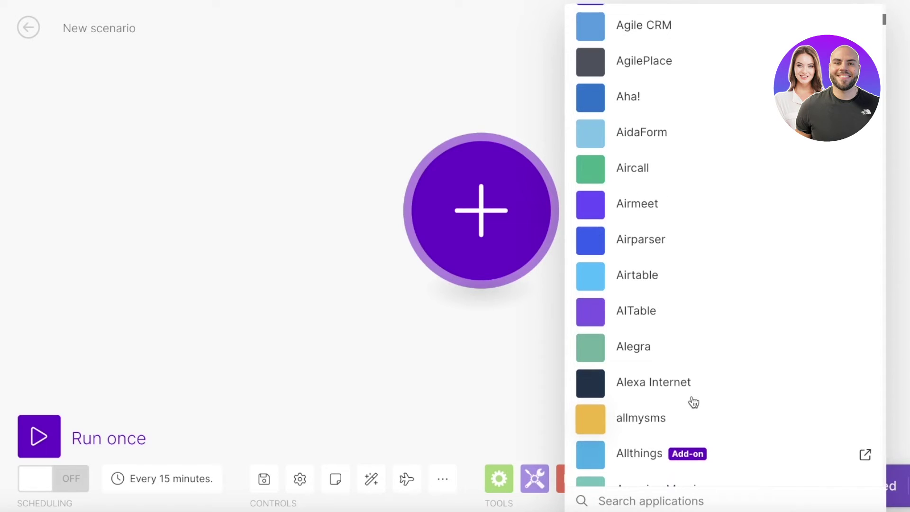
{"action": "scroll", "coordinate": [693, 403], "scroll_direction": "down", "scroll_amount": 10}
- Search for ClickUp and add its Watch Tasks trigger as the first module
{"action": "left_click", "coordinate": [653, 499]}
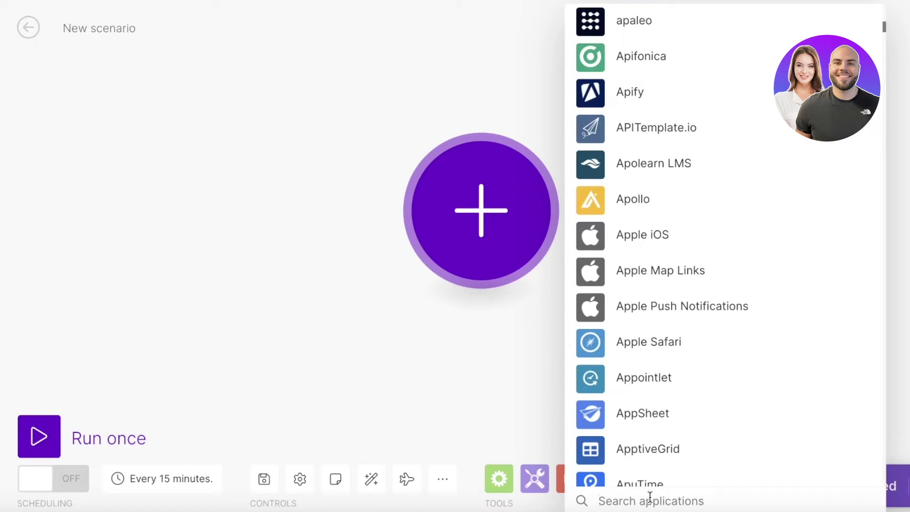
{"action": "type", "text": "clickup"}
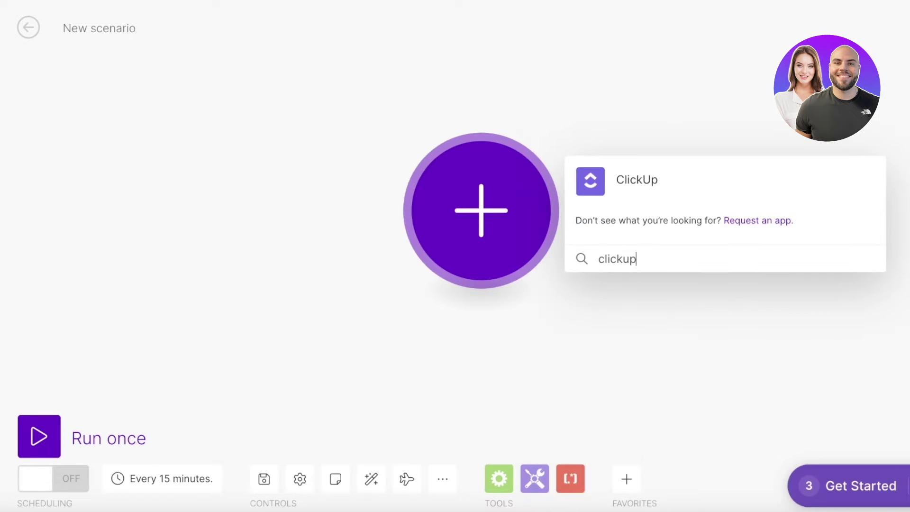
{"action": "left_click", "coordinate": [618, 179]}
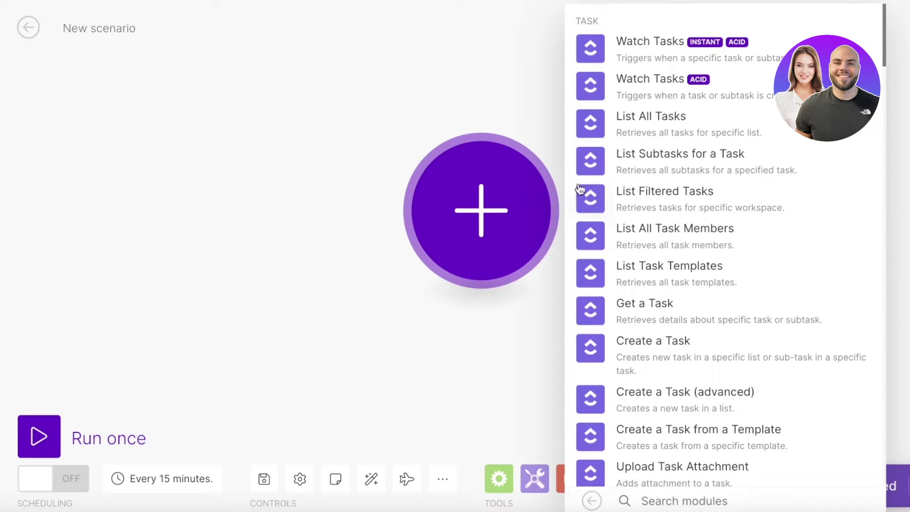
{"action": "left_click", "coordinate": [617, 81]}
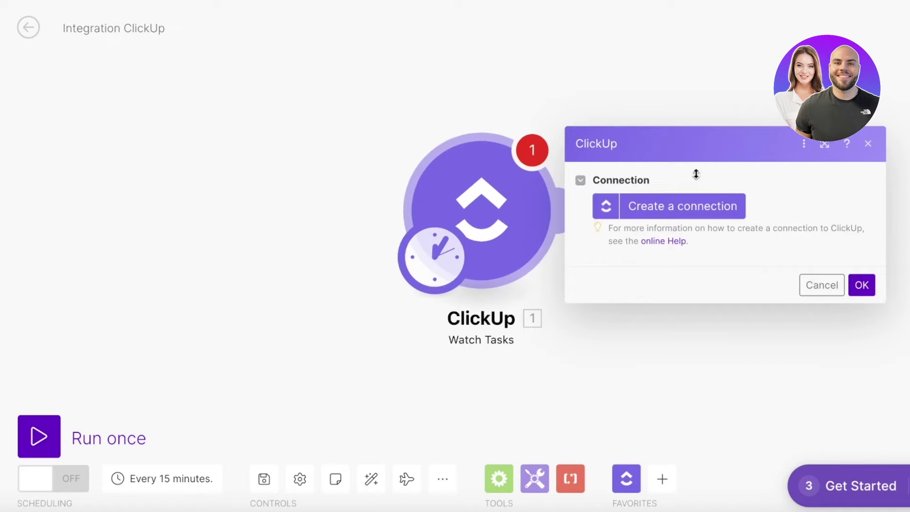
{"action": "key", "text": "Return"}
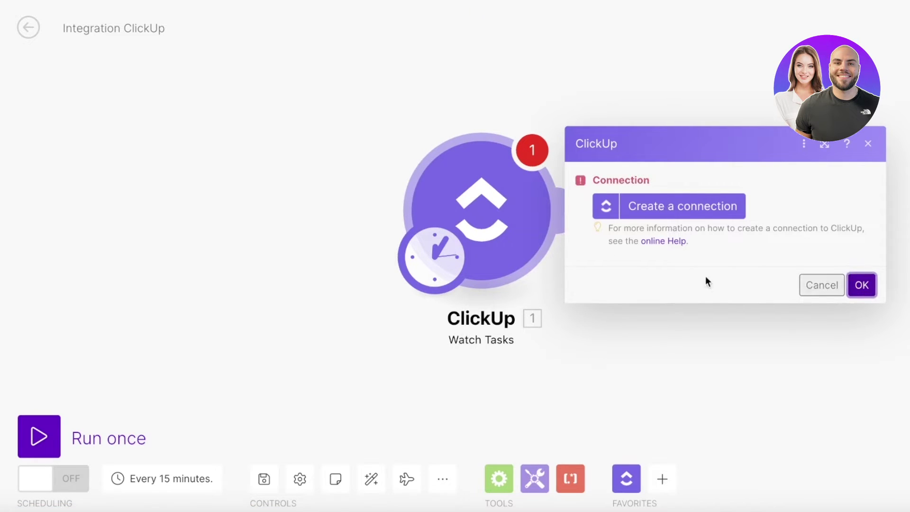
- Create the My ClickUp connection, authorizing access to the Shuffle Blog workspace
{"action": "left_click", "coordinate": [669, 206]}
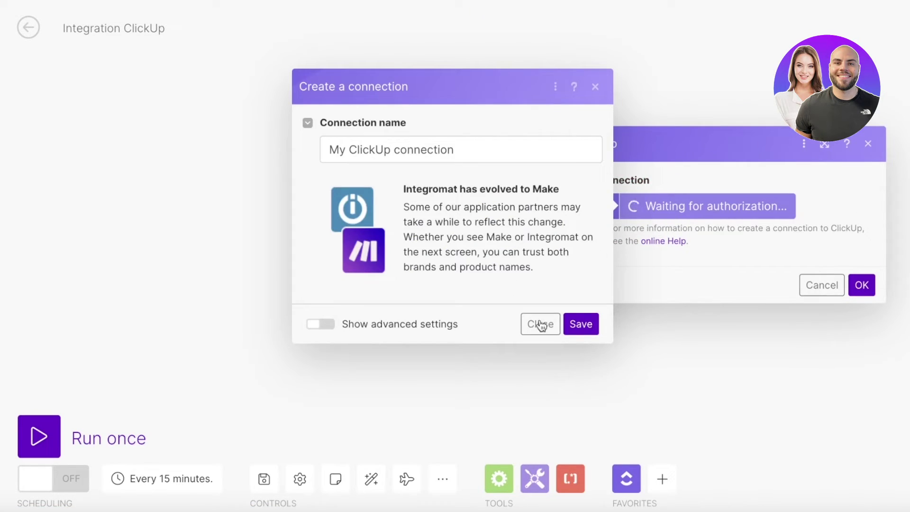
{"action": "left_click", "coordinate": [576, 324]}
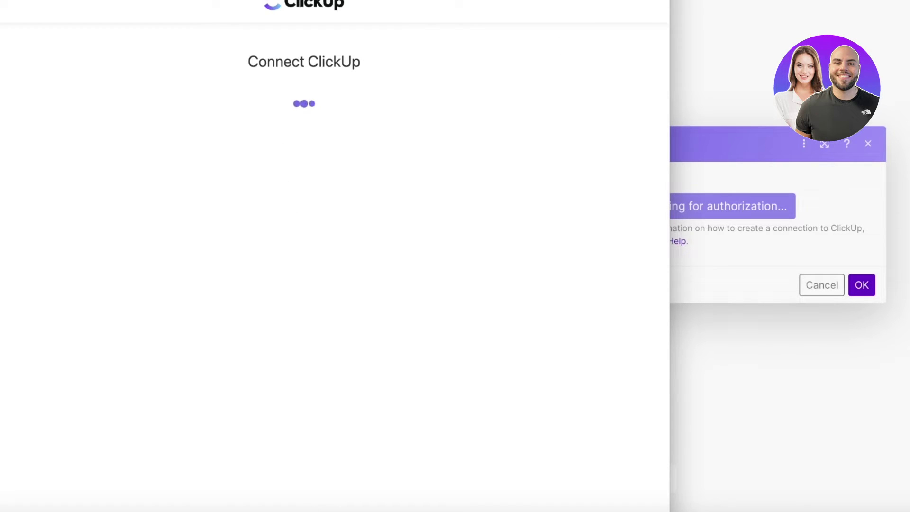
{"action": "left_click_drag", "start_coordinate": [544, 59], "coordinate": [600, 3]}
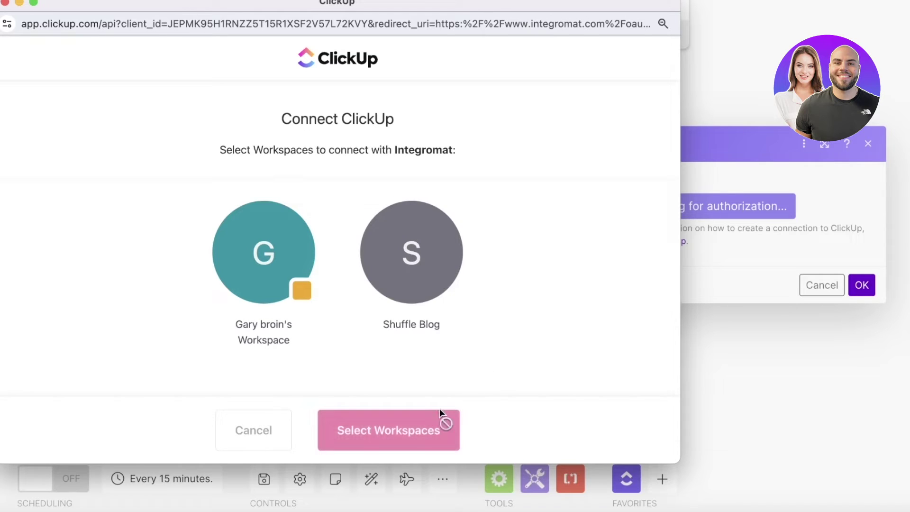
{"action": "left_click", "coordinate": [418, 287]}
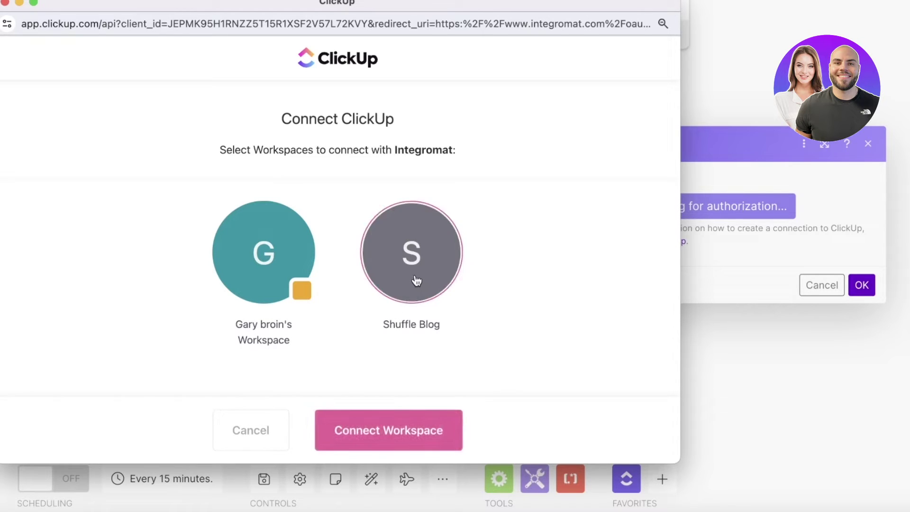
{"action": "left_click", "coordinate": [393, 250]}
{"action": "left_click", "coordinate": [393, 251]}
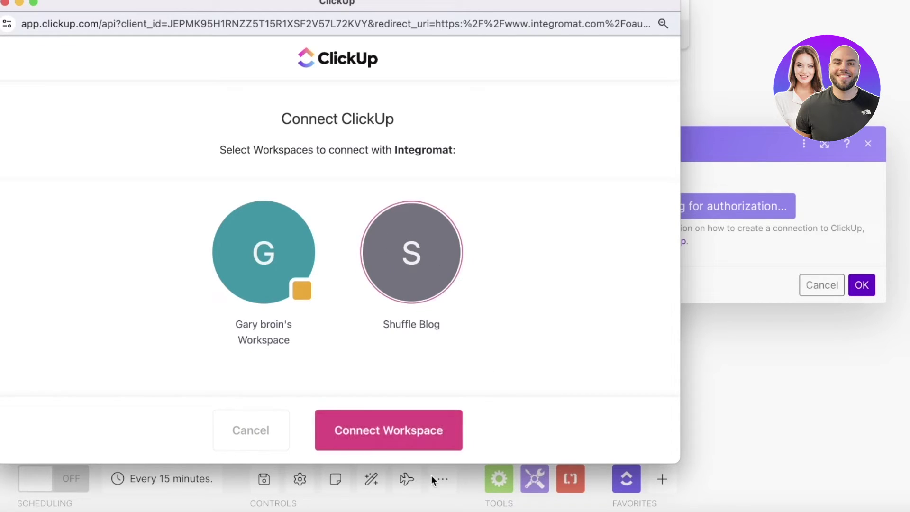
{"action": "left_click", "coordinate": [409, 427]}
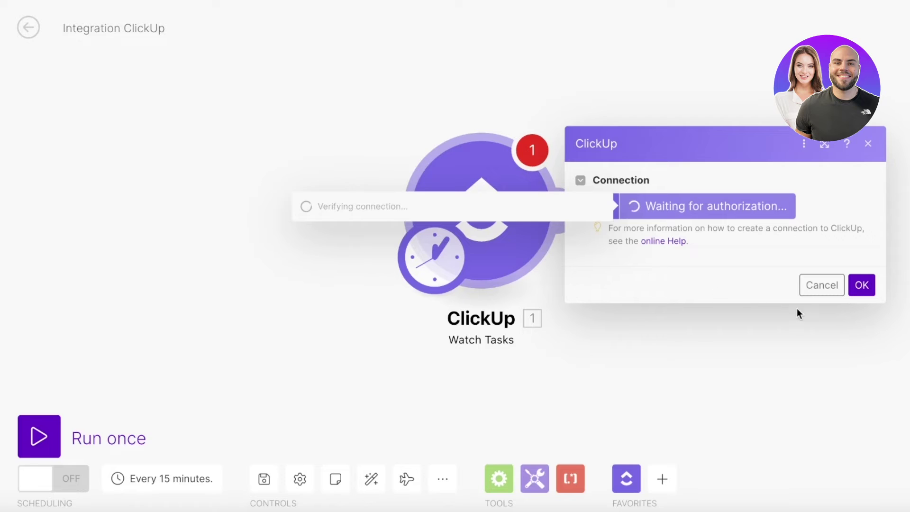
{"action": "left_click", "coordinate": [857, 286]}
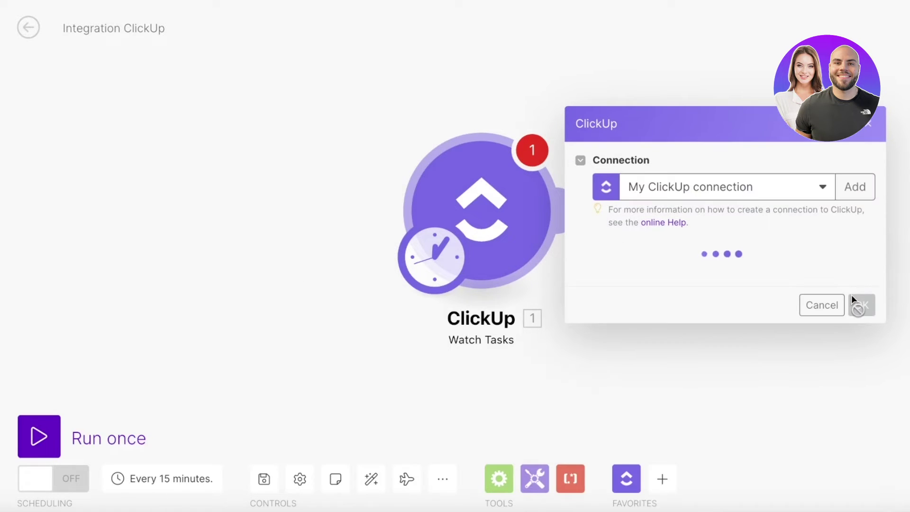
- Set Watch Tasks to My ClickUp, All changes, Shuffle Blog workspace, starting from now on
{"action": "left_click", "coordinate": [697, 94]}
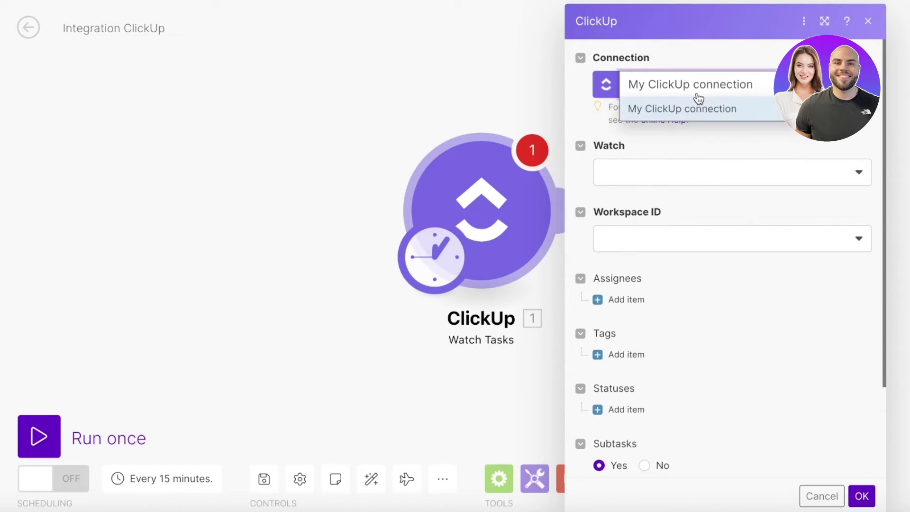
{"action": "left_click", "coordinate": [696, 109]}
{"action": "left_click", "coordinate": [687, 176]}
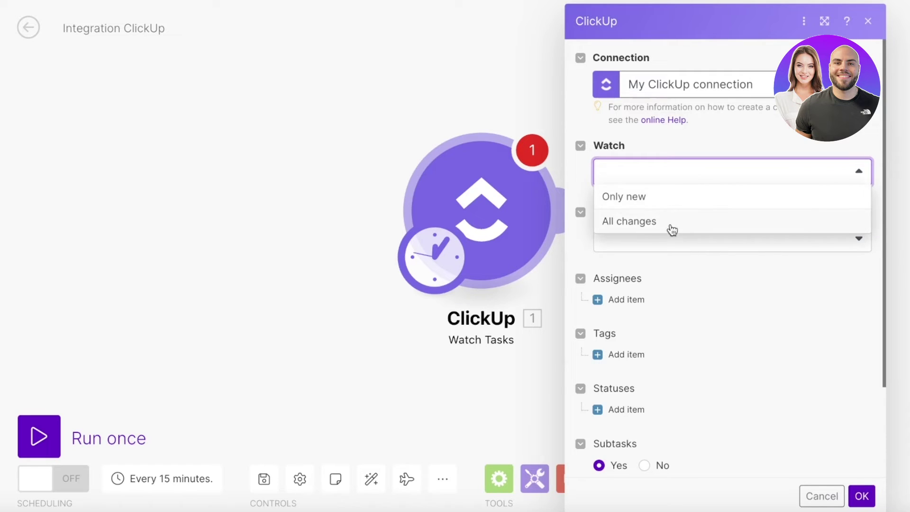
{"action": "left_click", "coordinate": [670, 222]}
{"action": "left_click", "coordinate": [667, 236]}
{"action": "left_click", "coordinate": [673, 264]}
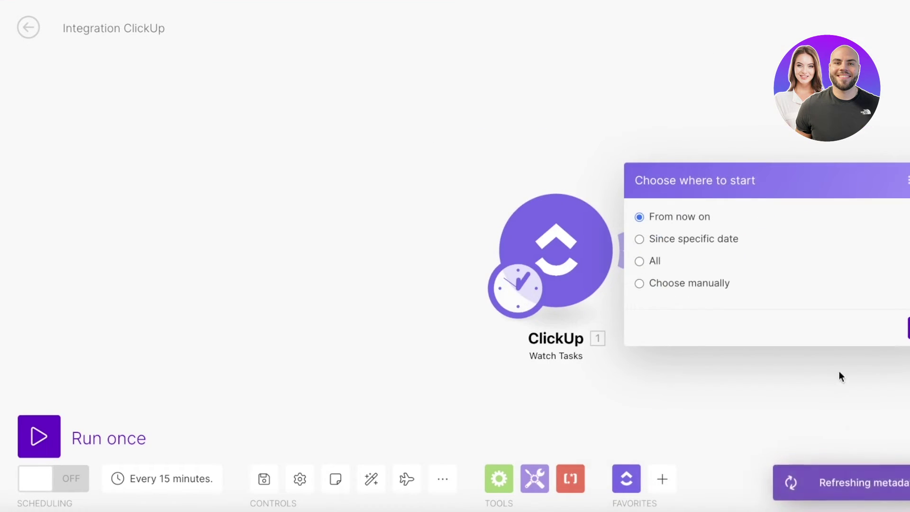
{"action": "left_click", "coordinate": [846, 329]}
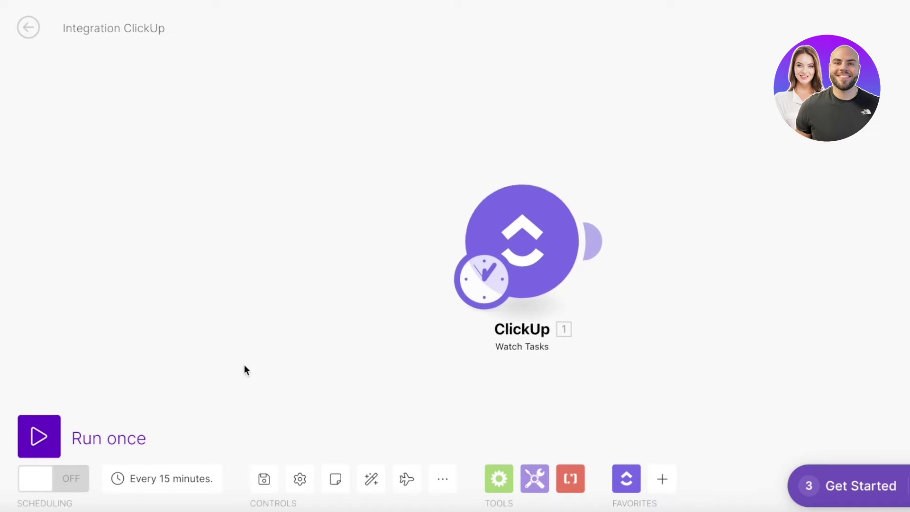
- Add a module after ClickUp, dismiss it, and browse the Tools and Text parser modules
{"action": "left_click", "coordinate": [441, 214]}
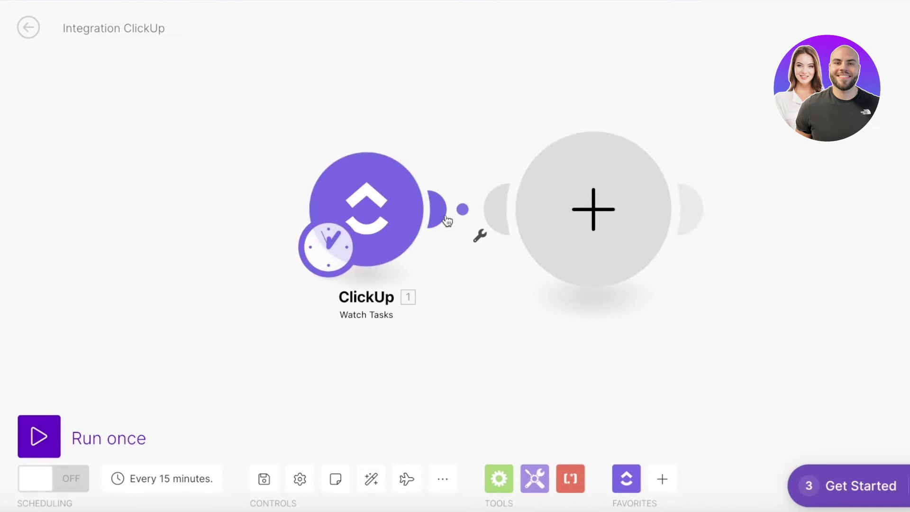
{"action": "left_click", "coordinate": [666, 215]}
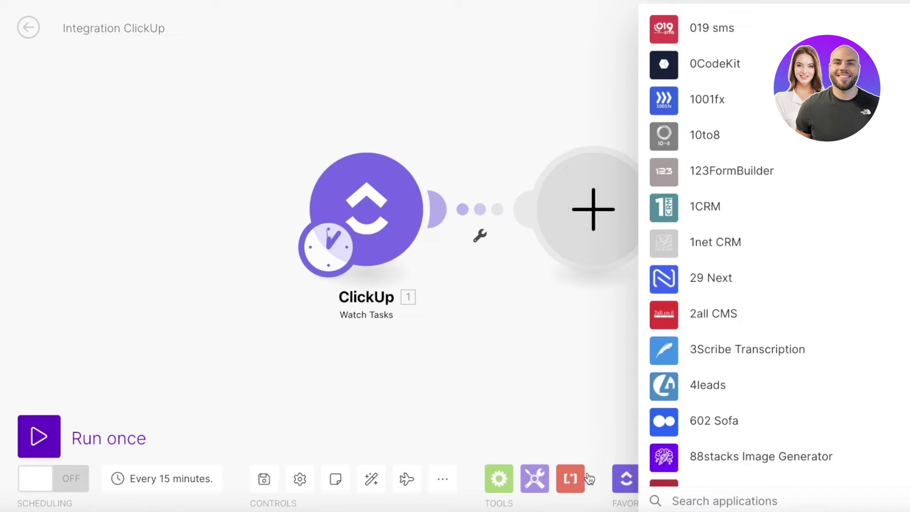
{"action": "left_click", "coordinate": [630, 197]}
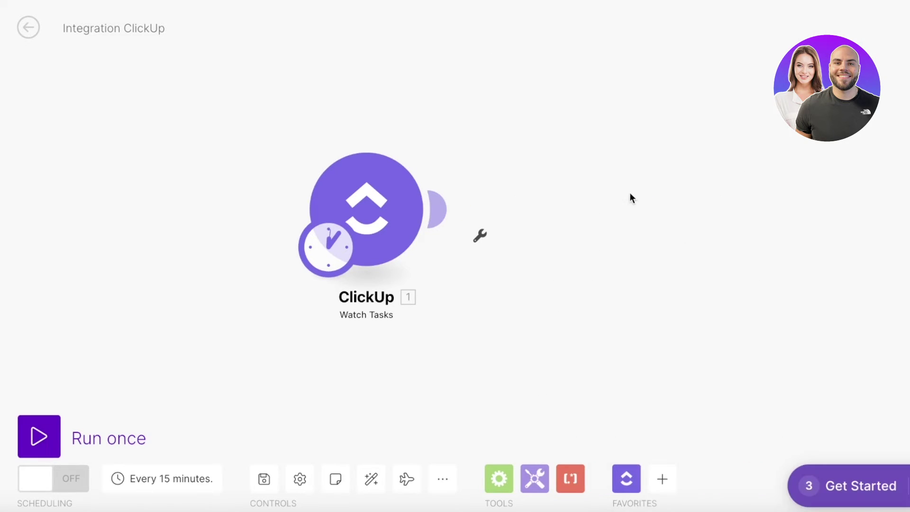
{"action": "left_click", "coordinate": [543, 487]}
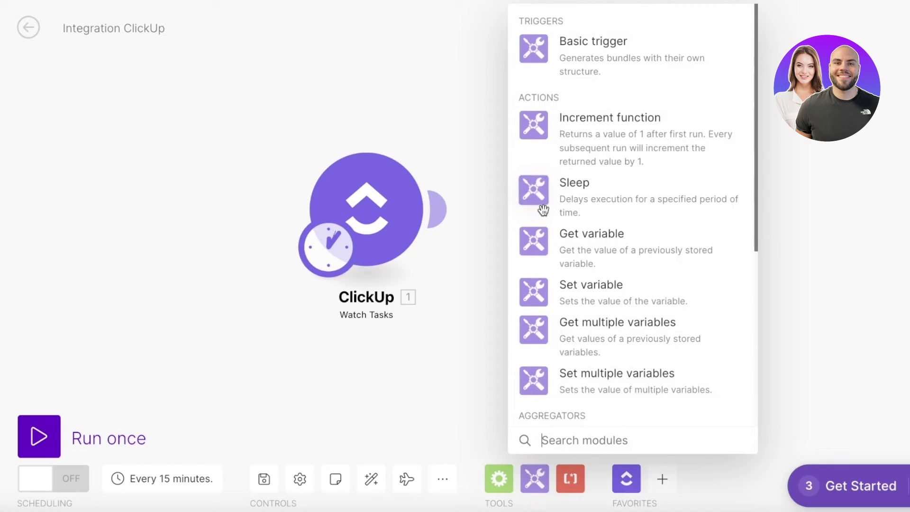
{"action": "left_click", "coordinate": [566, 482]}
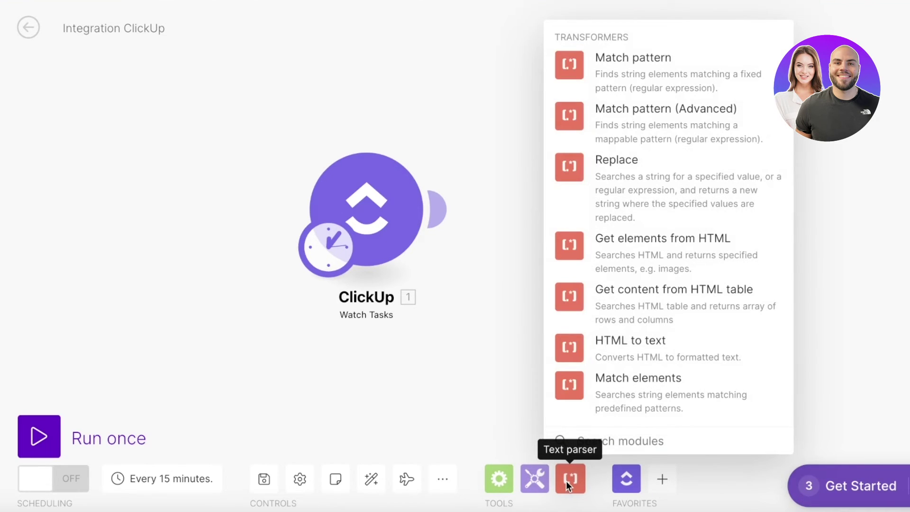
- Add a new empty module after the ClickUp trigger and browse the full app list
{"action": "mouse_move", "coordinate": [436, 201]}
{"action": "left_click", "coordinate": [448, 215]}
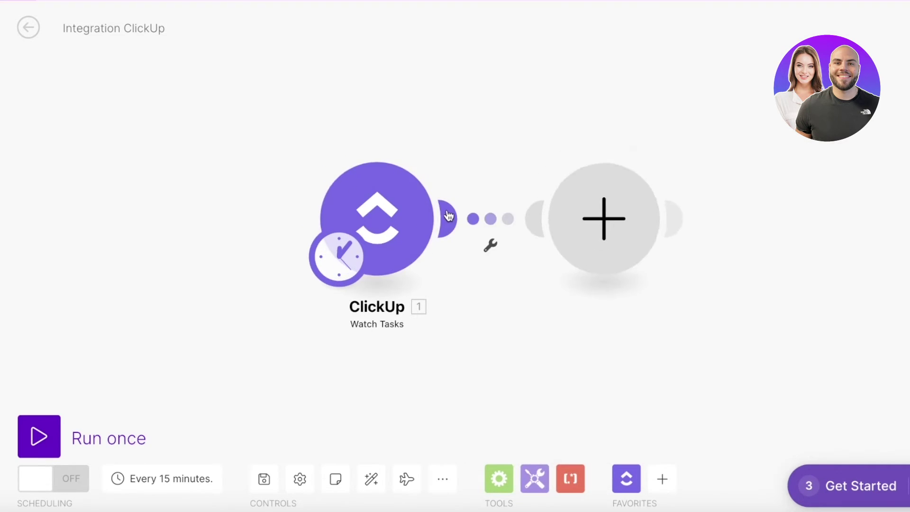
{"action": "left_click", "coordinate": [694, 231]}
{"action": "scroll", "coordinate": [754, 426], "scroll_direction": "down", "scroll_amount": 5}
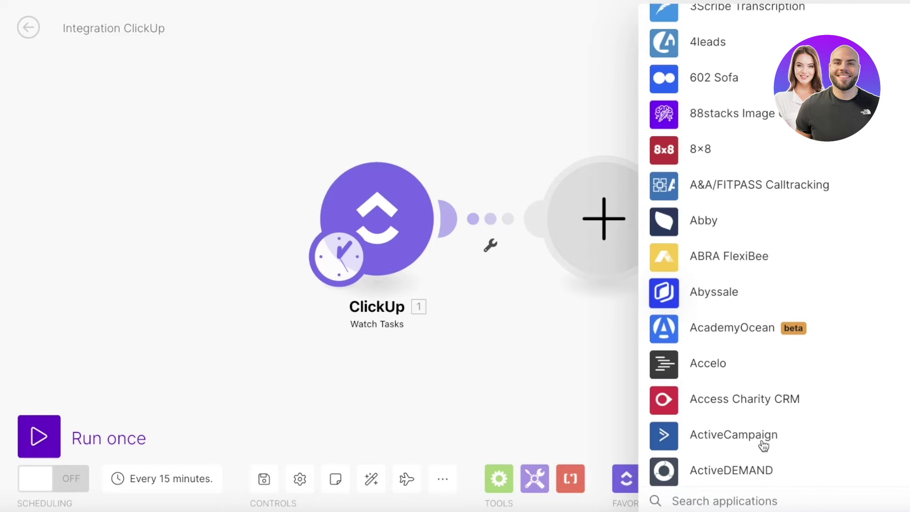
{"action": "scroll", "coordinate": [759, 498], "scroll_direction": "down", "scroll_amount": 5}
- Search 'gmail' and add Gmail's Create a Draft module after ClickUp, closing its settings
{"action": "left_click", "coordinate": [757, 498]}
{"action": "type", "text": "gmail"}
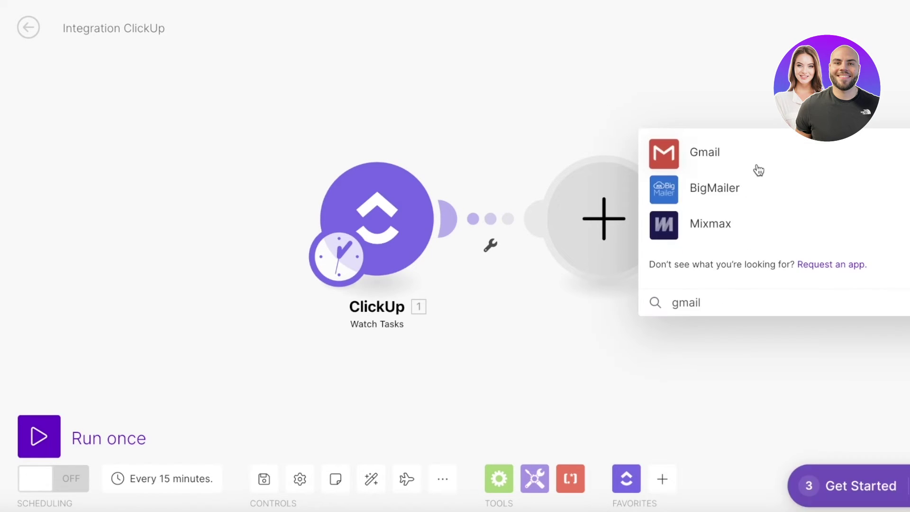
{"action": "left_click", "coordinate": [754, 164]}
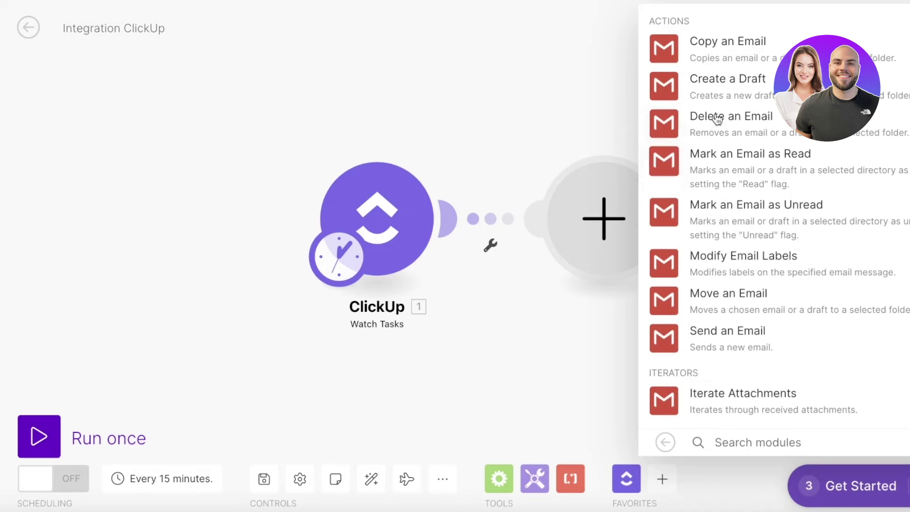
{"action": "left_click", "coordinate": [758, 95]}
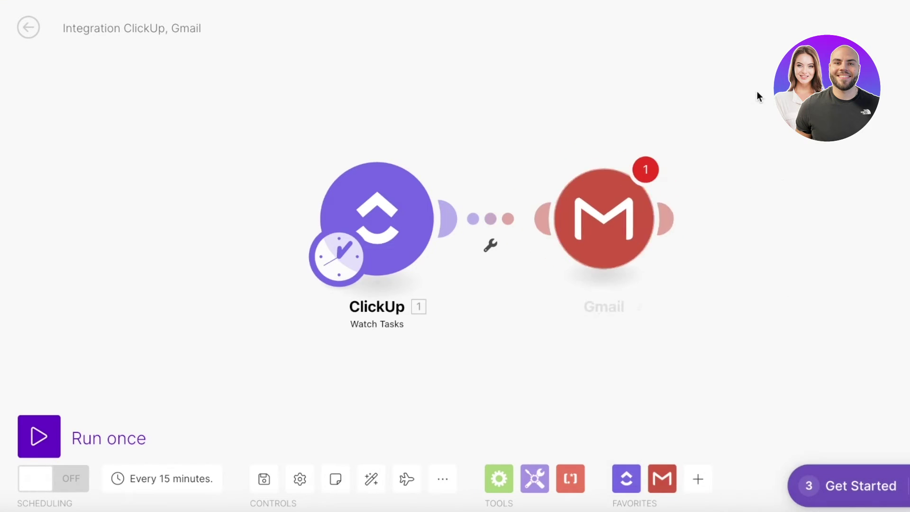
{"action": "left_click", "coordinate": [752, 256]}
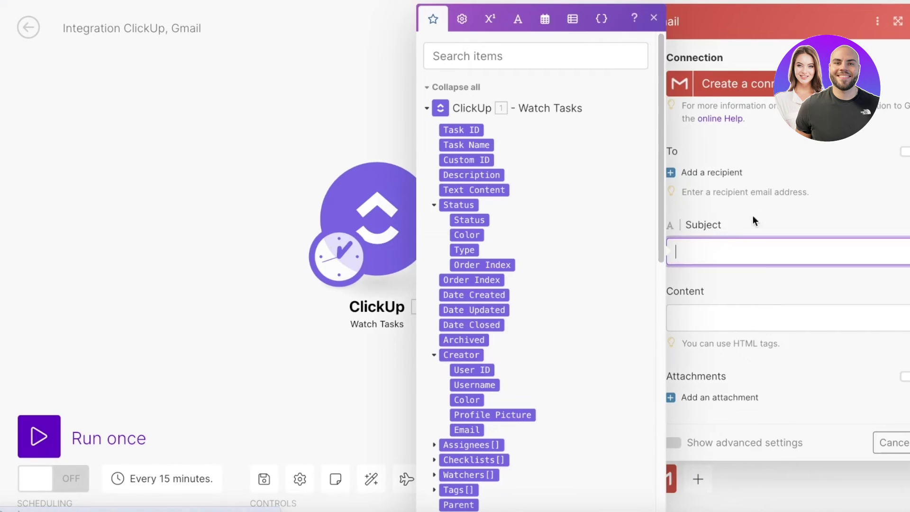
{"action": "left_click", "coordinate": [657, 18]}
{"action": "key", "text": "Escape"}
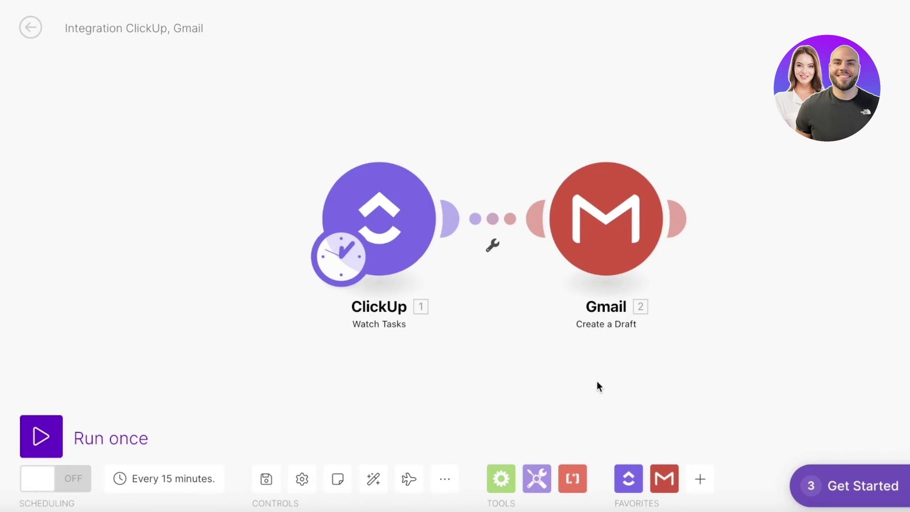
- Leave the scenario editor for the Organization page, discarding the unsaved changes
{"action": "mouse_move", "coordinate": [5, 73]}
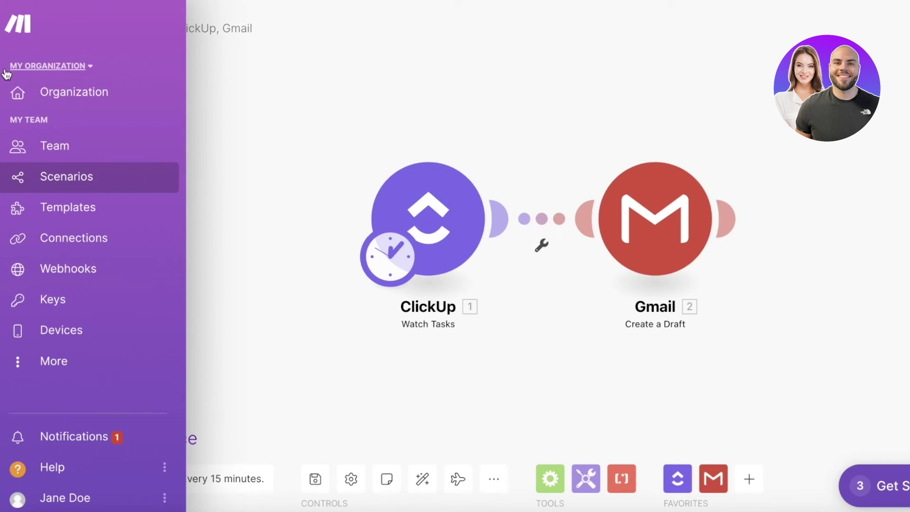
{"action": "left_click", "coordinate": [34, 105]}
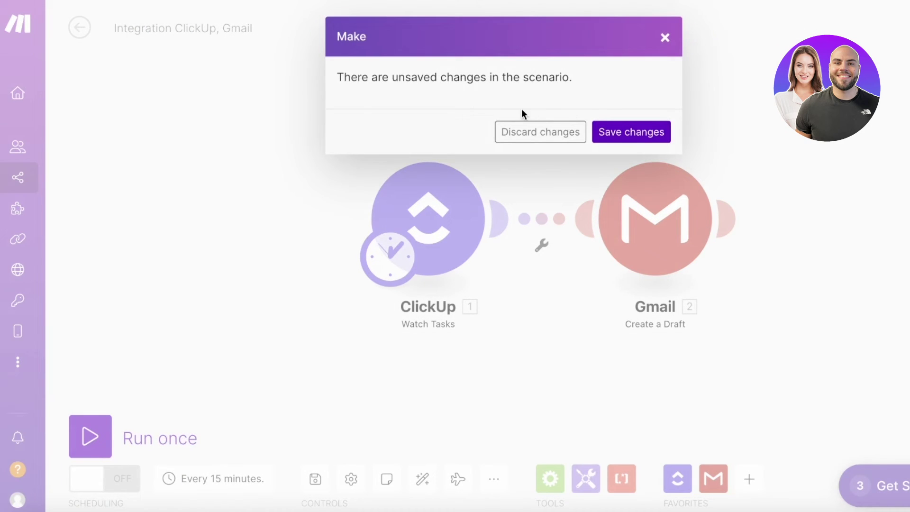
{"action": "left_click", "coordinate": [540, 133]}
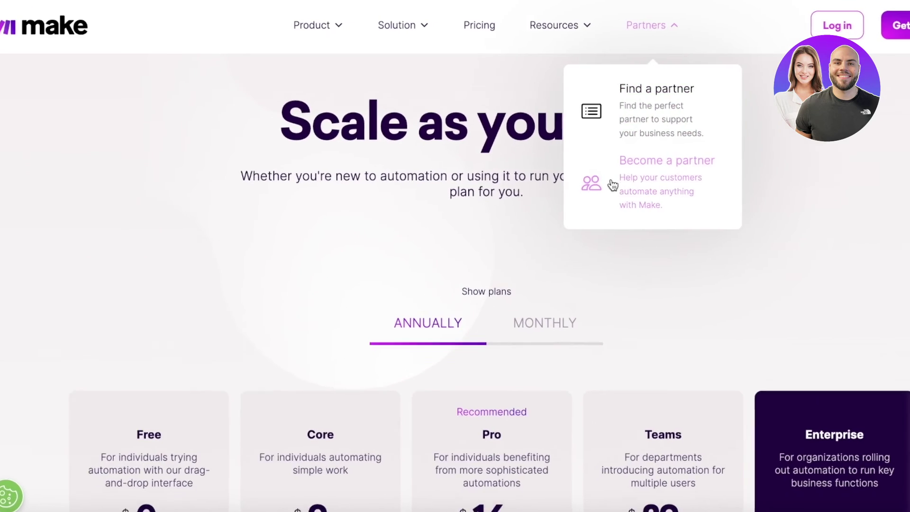
- Scroll down the pricing page to compare the Free, Core, Pro, Teams and Enterprise plans
{"action": "scroll", "coordinate": [579, 180], "scroll_direction": "down", "scroll_amount": 5}
{"action": "scroll", "coordinate": [18, 200], "scroll_direction": "down", "scroll_amount": 3}
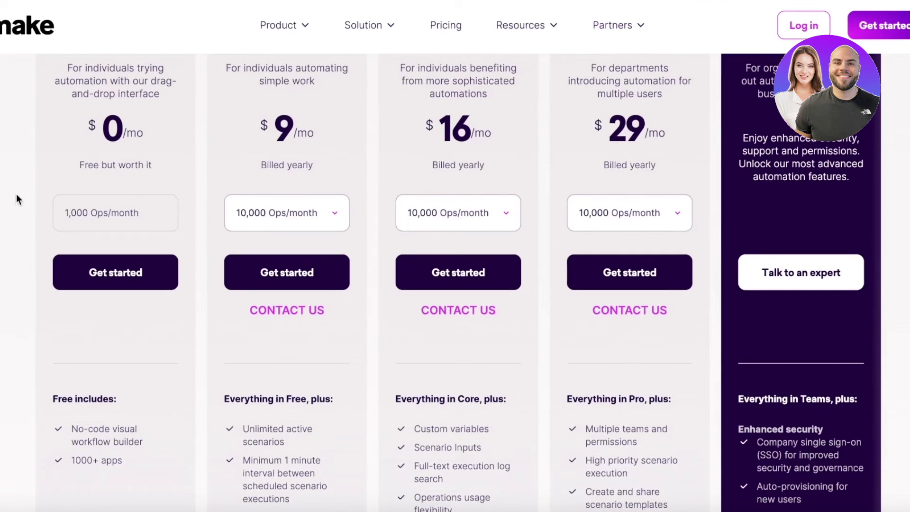
{"action": "scroll", "coordinate": [46, 187], "scroll_direction": "down", "scroll_amount": 1}
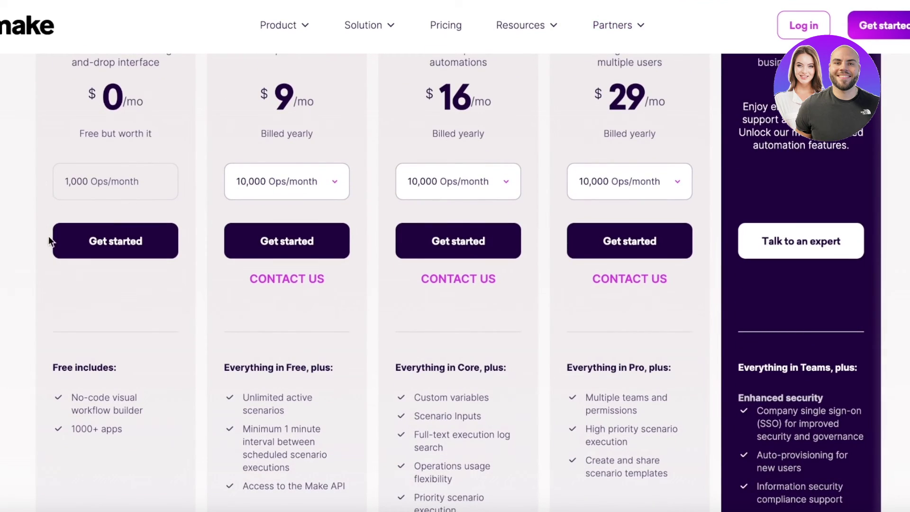
{"action": "scroll", "coordinate": [57, 300], "scroll_direction": "down", "scroll_amount": 2}
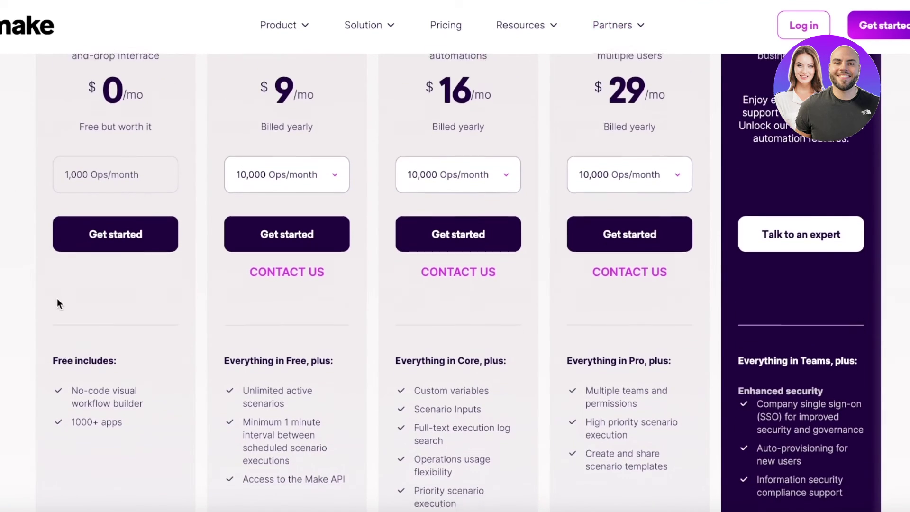
{"action": "scroll", "coordinate": [85, 297], "scroll_direction": "up", "scroll_amount": 6}
{"action": "scroll", "coordinate": [74, 323], "scroll_direction": "down", "scroll_amount": 3}
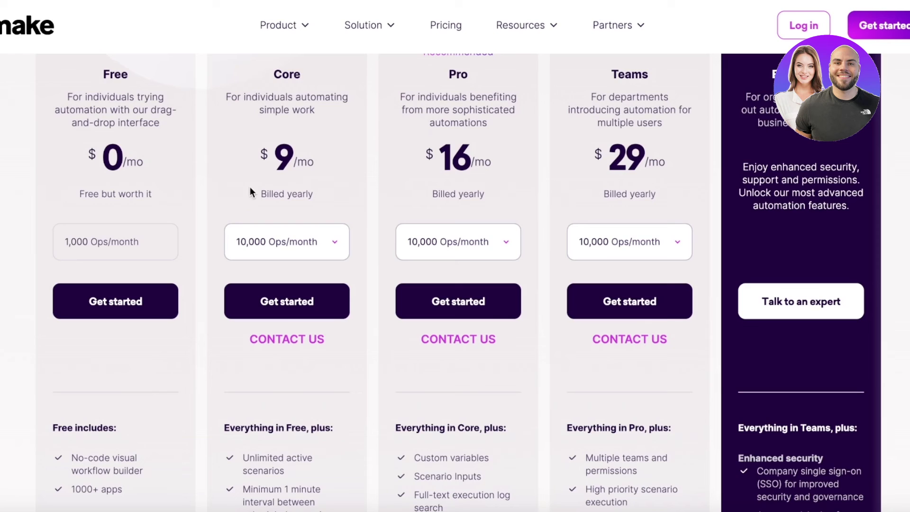
{"action": "scroll", "coordinate": [258, 235], "scroll_direction": "down", "scroll_amount": 3}
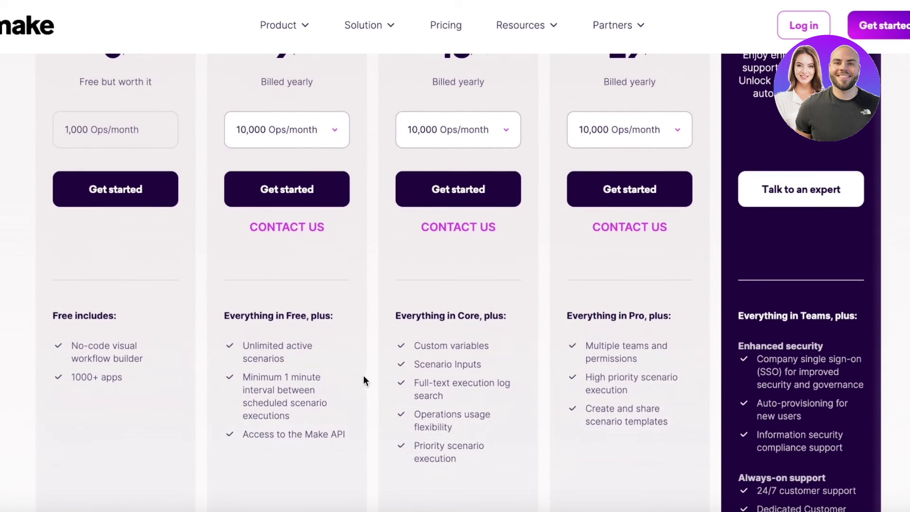
- Review the plan details again, then return to the make.com home page via the logo
{"action": "scroll", "coordinate": [342, 335], "scroll_direction": "up", "scroll_amount": 1}
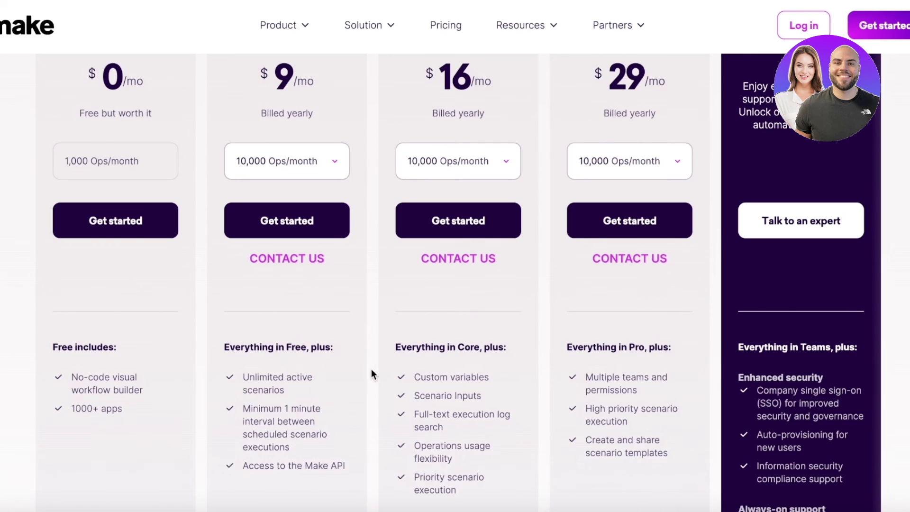
{"action": "scroll", "coordinate": [491, 220], "scroll_direction": "up", "scroll_amount": 5}
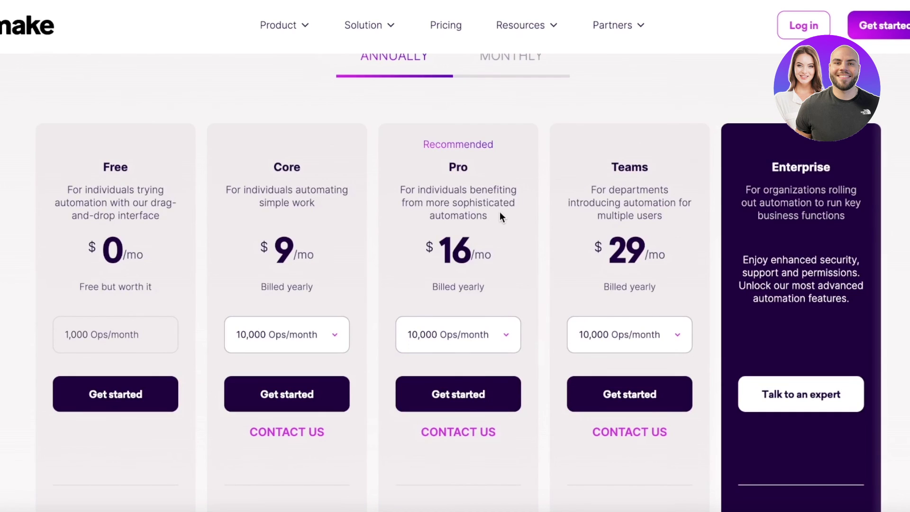
{"action": "scroll", "coordinate": [523, 297], "scroll_direction": "down", "scroll_amount": 9}
{"action": "scroll", "coordinate": [515, 306], "scroll_direction": "up", "scroll_amount": 4}
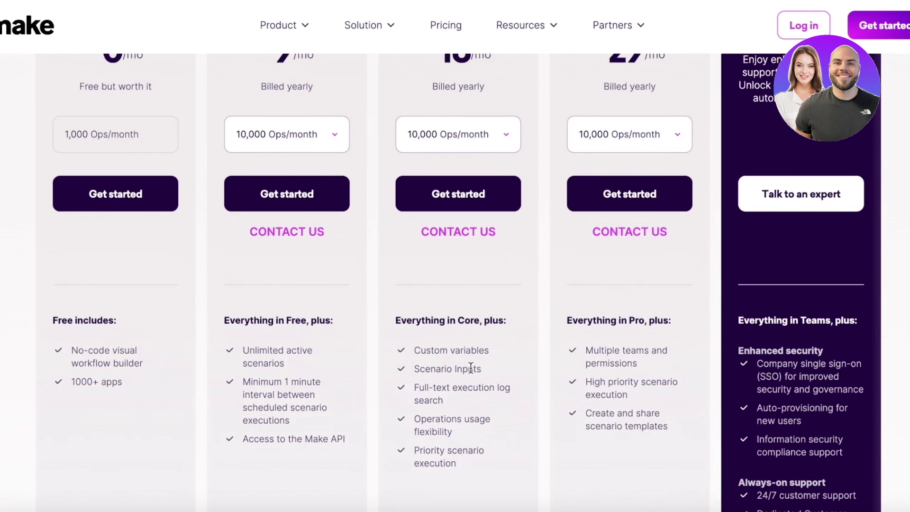
{"action": "scroll", "coordinate": [635, 264], "scroll_direction": "up", "scroll_amount": 3}
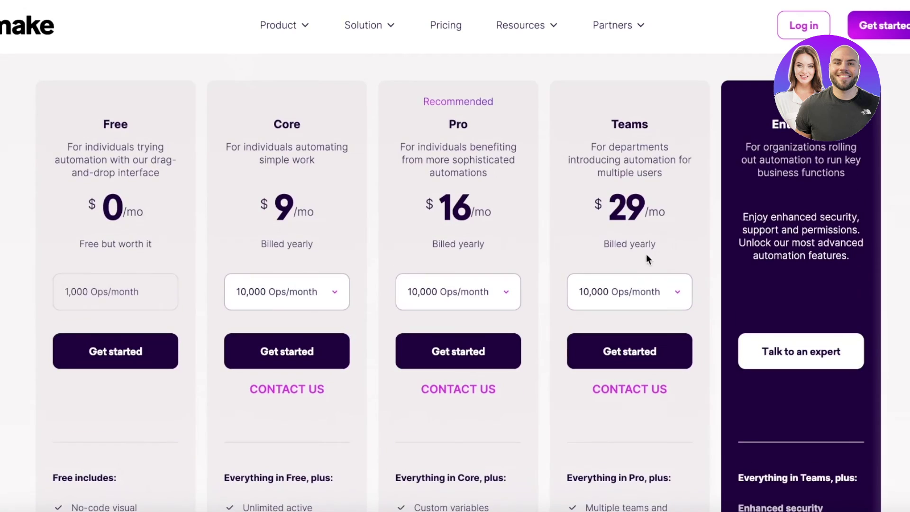
{"action": "scroll", "coordinate": [585, 255], "scroll_direction": "down", "scroll_amount": 3}
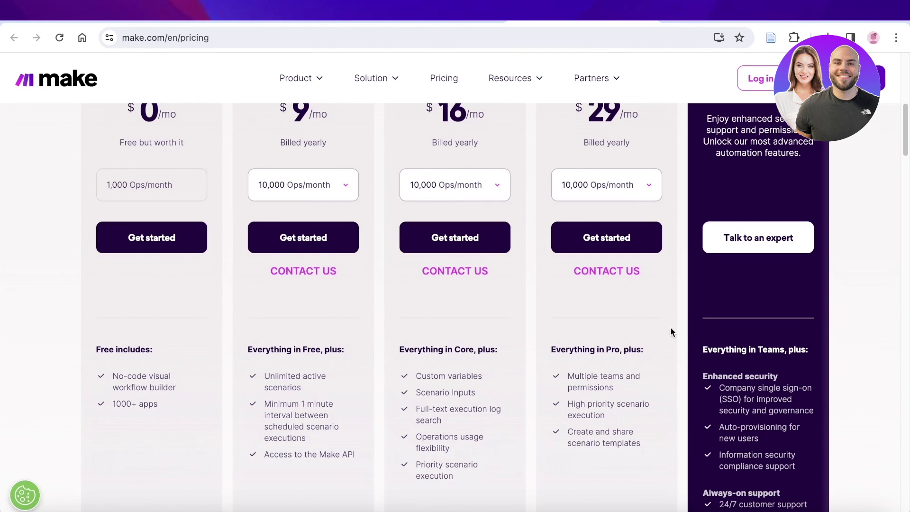
{"action": "scroll", "coordinate": [522, 365], "scroll_direction": "up", "scroll_amount": 9}
{"action": "scroll", "coordinate": [462, 352], "scroll_direction": "down", "scroll_amount": 9}
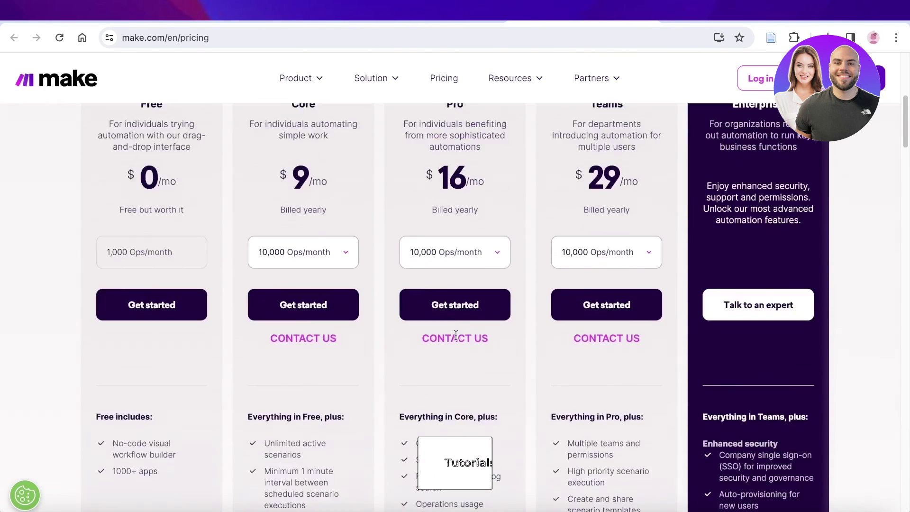
{"action": "mouse_move", "coordinate": [608, 90]}
{"action": "scroll", "coordinate": [608, 90], "scroll_direction": "up", "scroll_amount": 6}
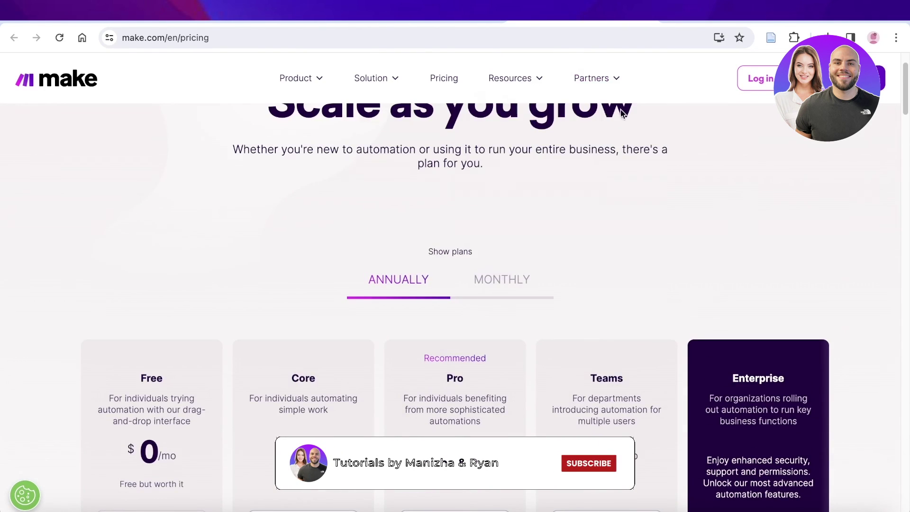
{"action": "left_click", "coordinate": [35, 66]}
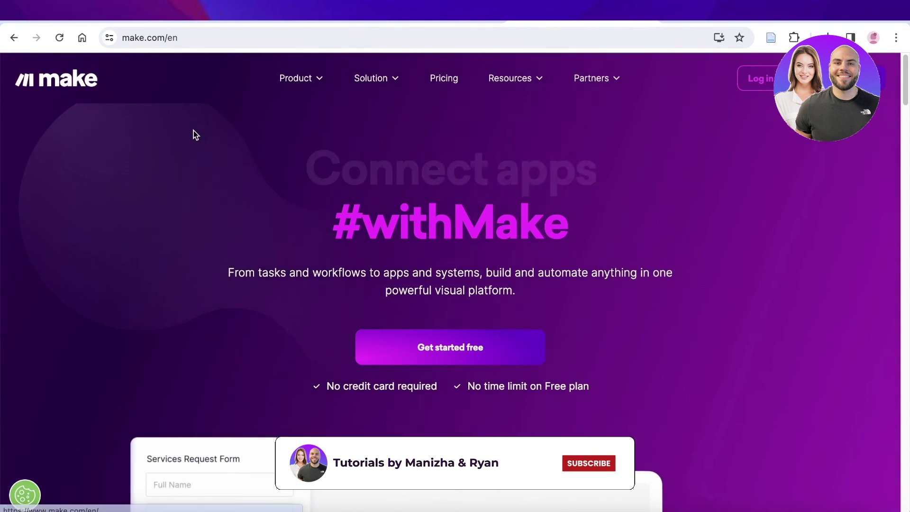